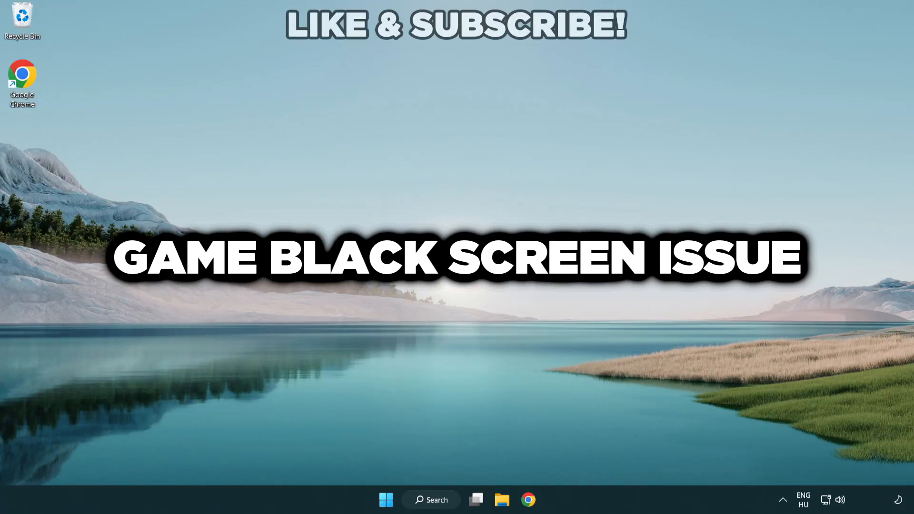
- Find Device Manager through Windows Search and launch it
click(436, 500)
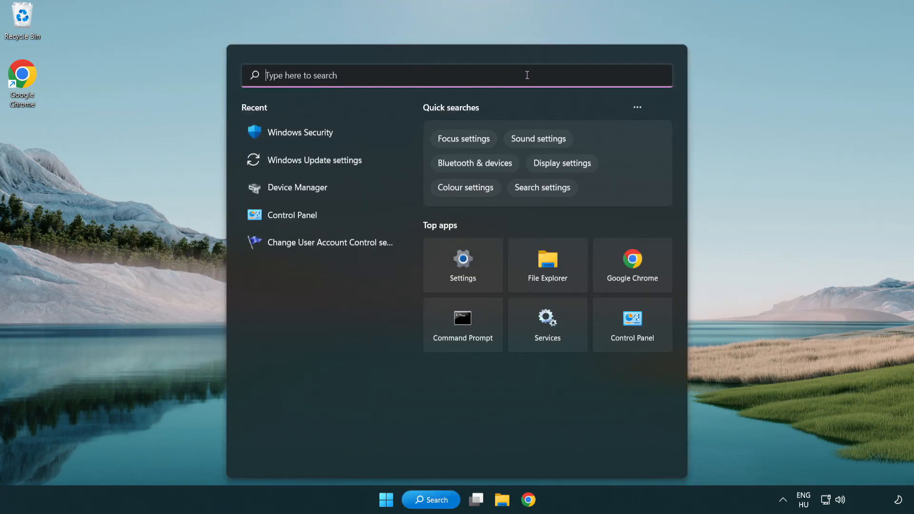
text(device m)
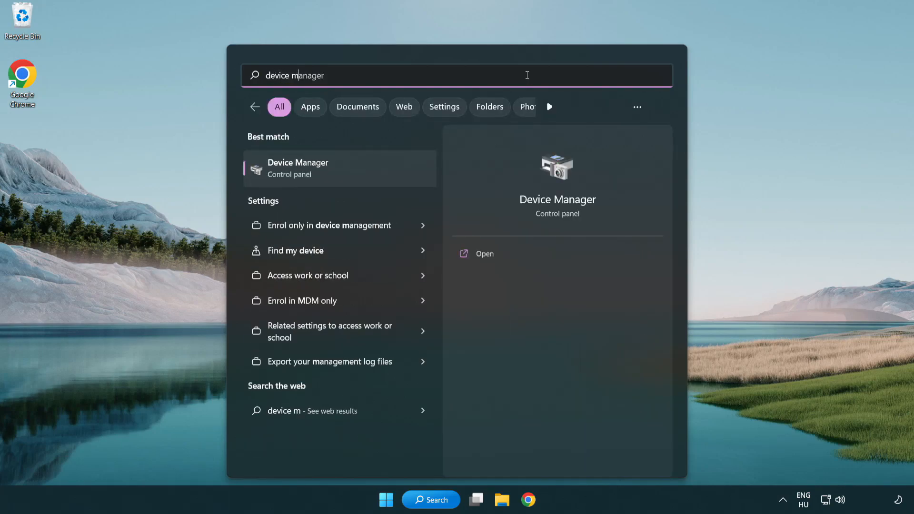
text(anager)
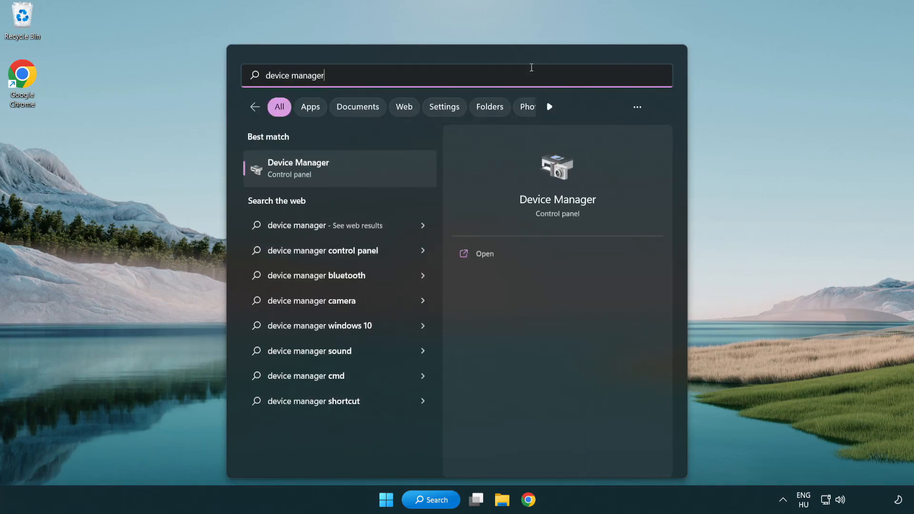
click(365, 172)
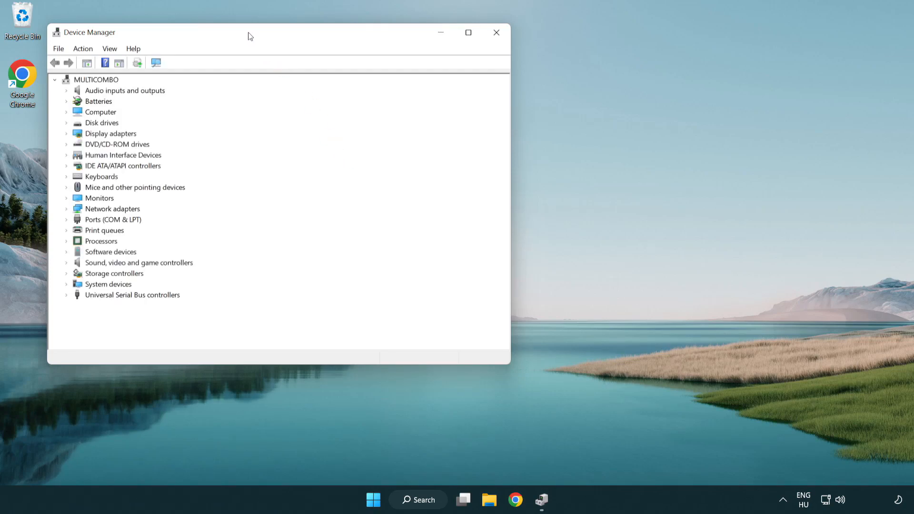
- Expand Display adapters and start a driver update for the VMware SVGA 3D adapter
drag(250, 35, 401, 92)
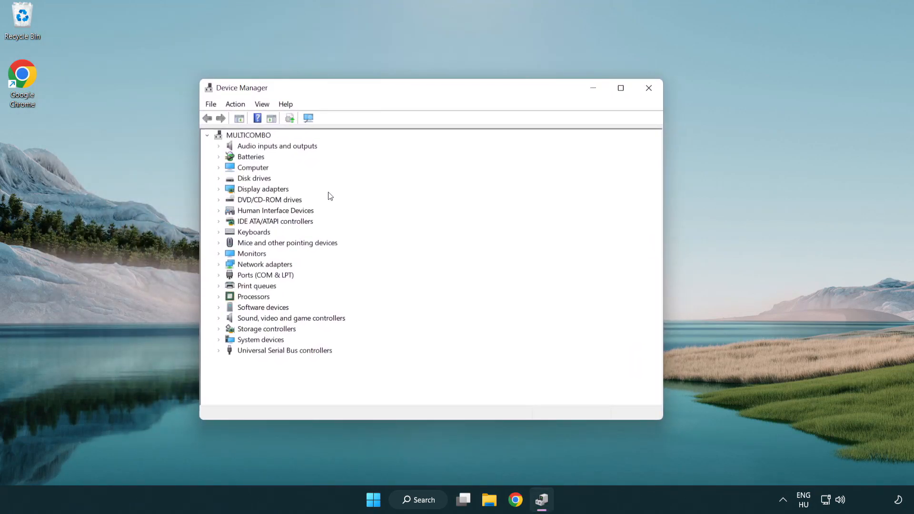
click(254, 195)
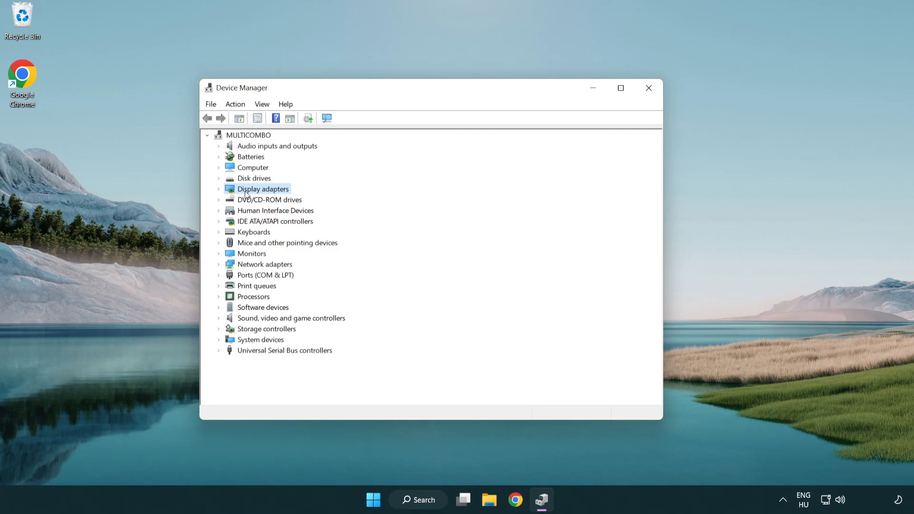
click(220, 189)
click(272, 200)
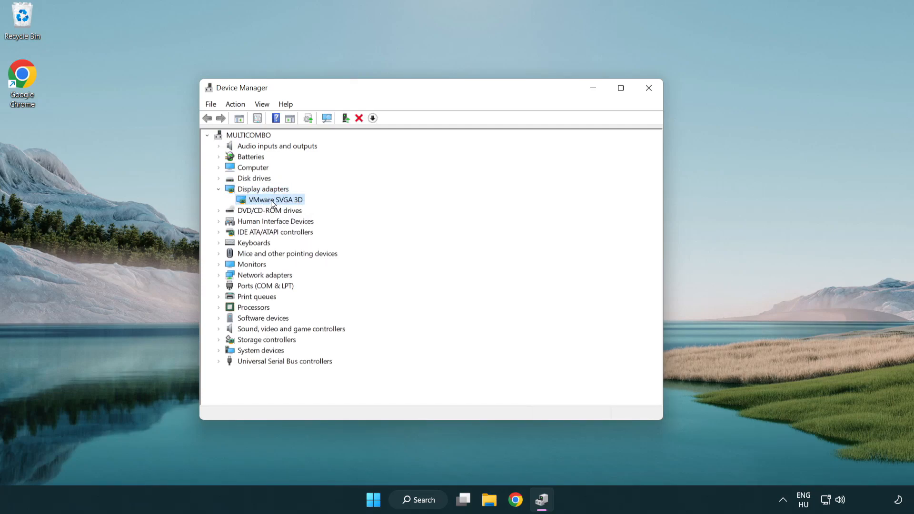
right_click(273, 202)
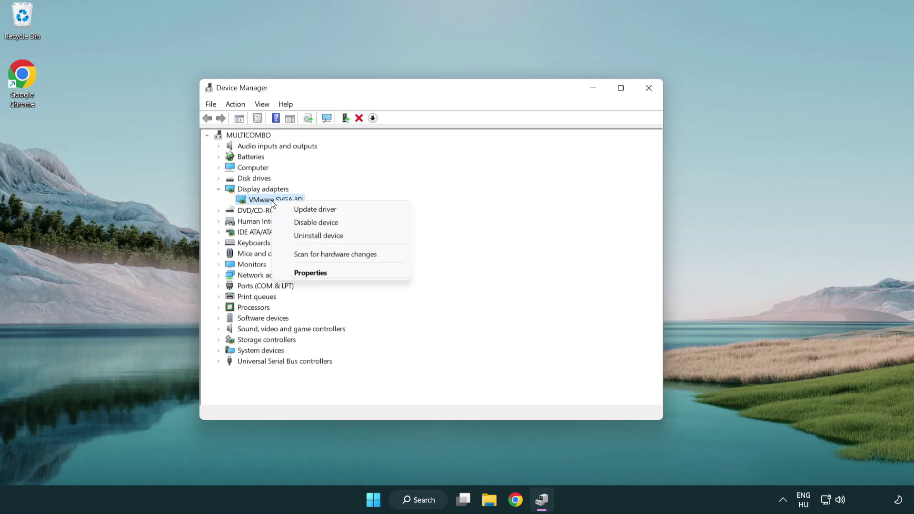
click(361, 210)
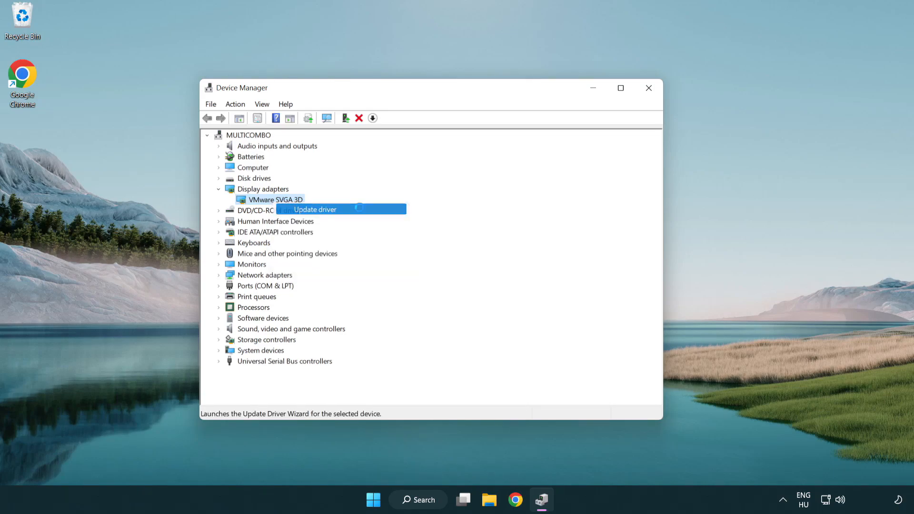
- Search automatically for drivers, find the best driver already installed, and close Device Manager
drag(378, 142, 397, 136)
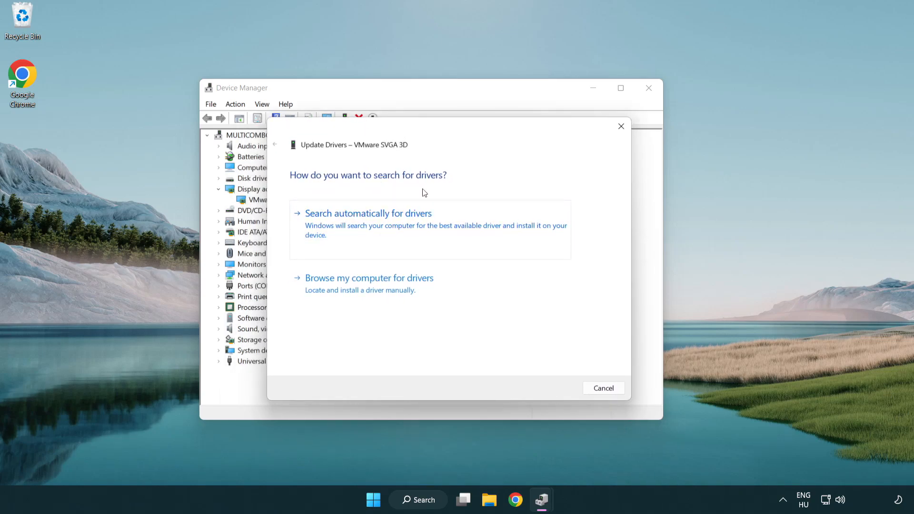
click(402, 225)
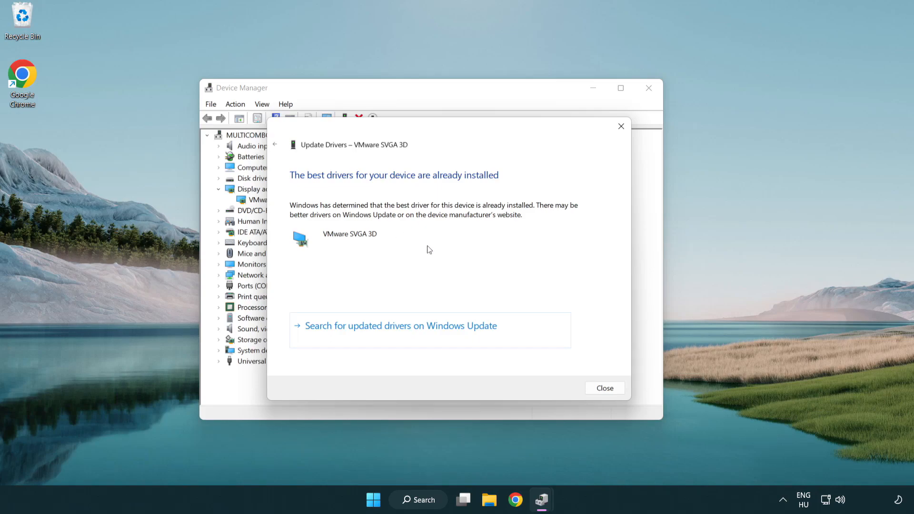
click(605, 389)
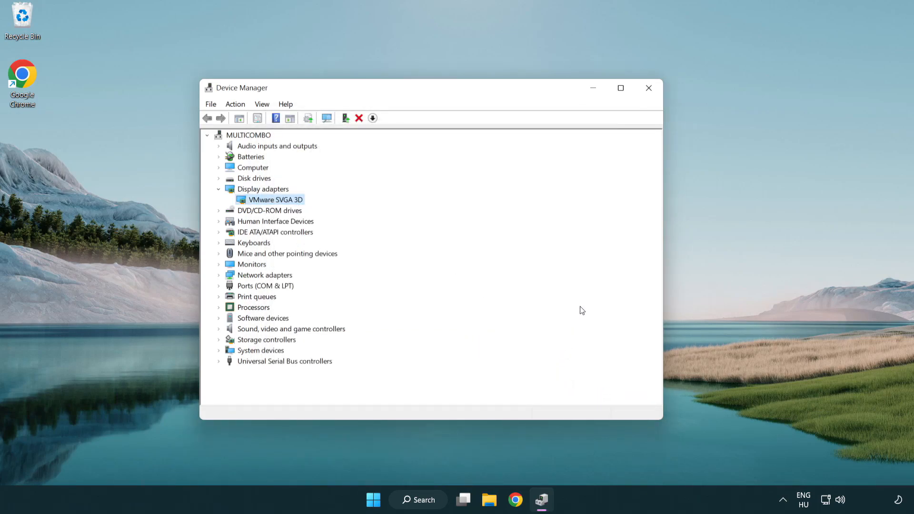
click(649, 89)
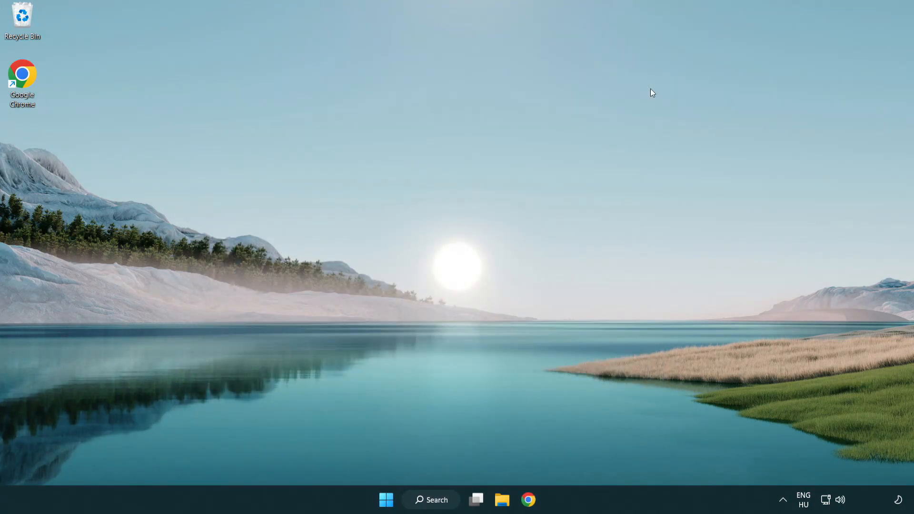
- Find Windows Update settings through Windows Search and open them
click(437, 499)
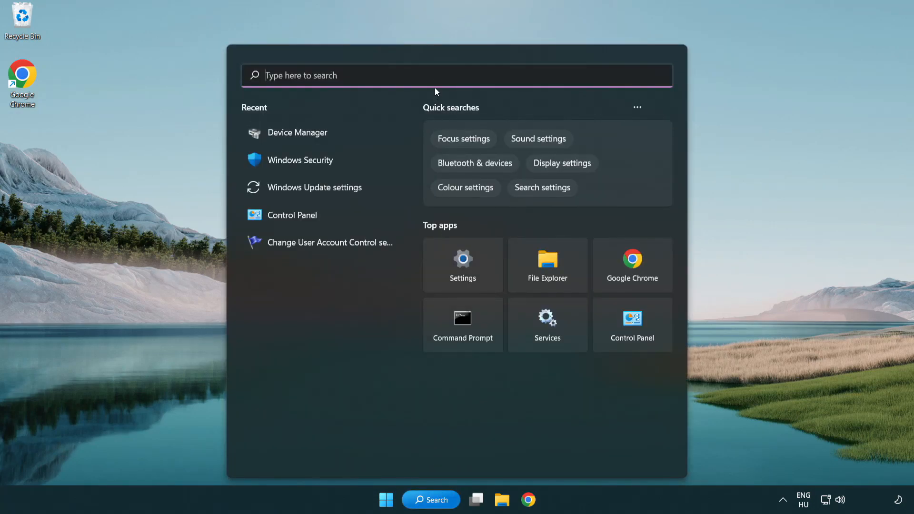
text(update)
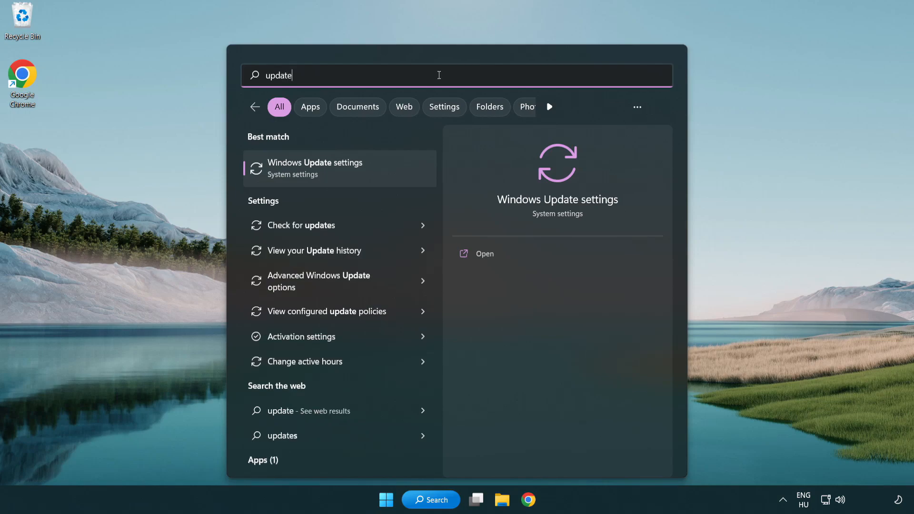
click(357, 172)
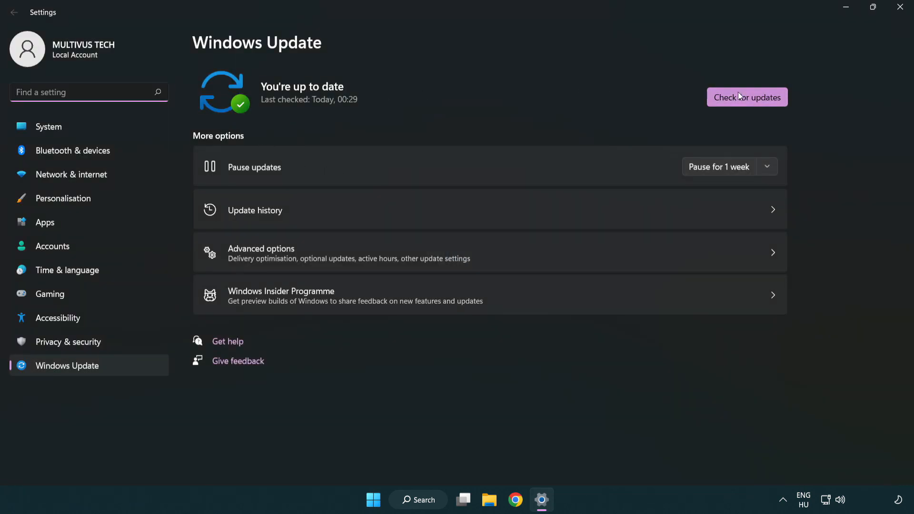
- Run a Windows Update check confirming the PC is up to date, then close Settings
click(762, 102)
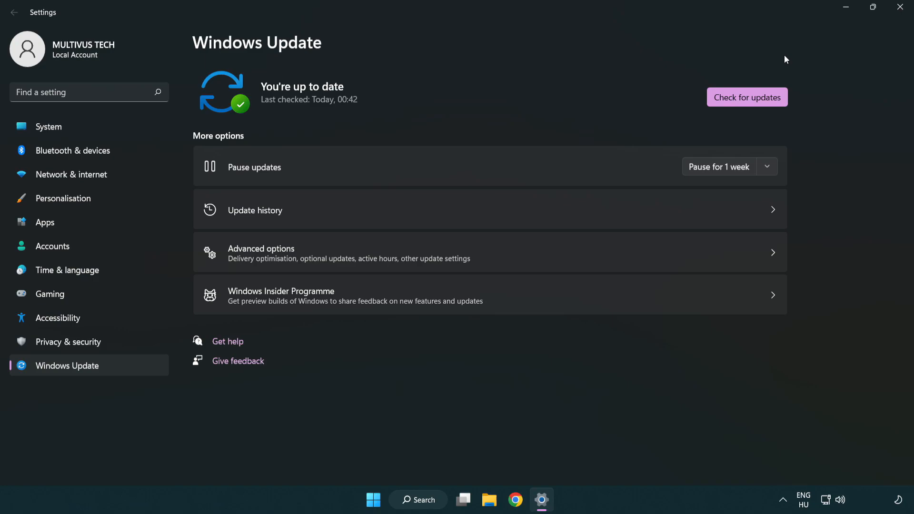
click(898, 8)
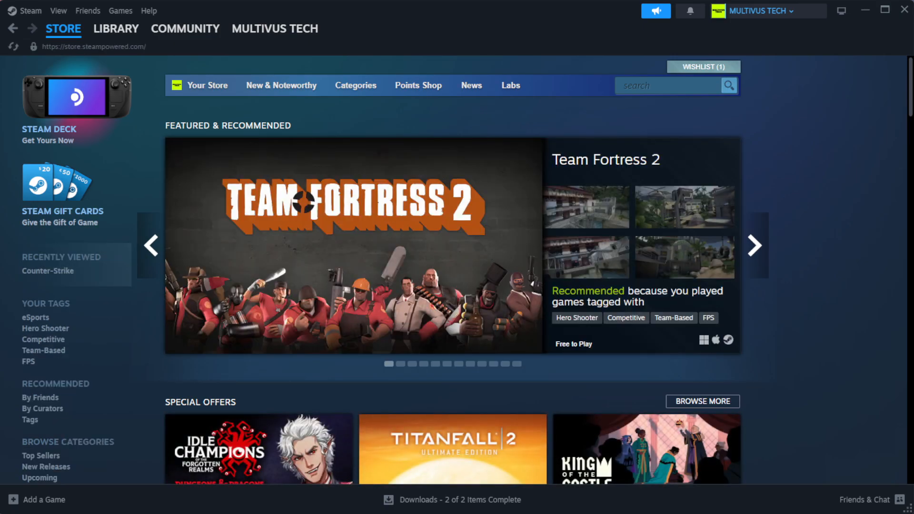
mouse_move(116, 29)
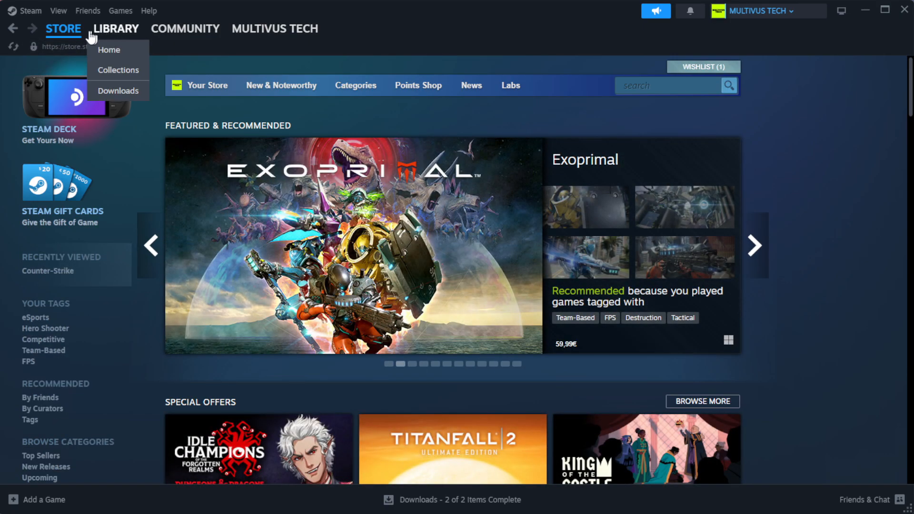
- Open the Steam Library and the properties of the favourite YOUR NOT WORKING GAME
click(110, 51)
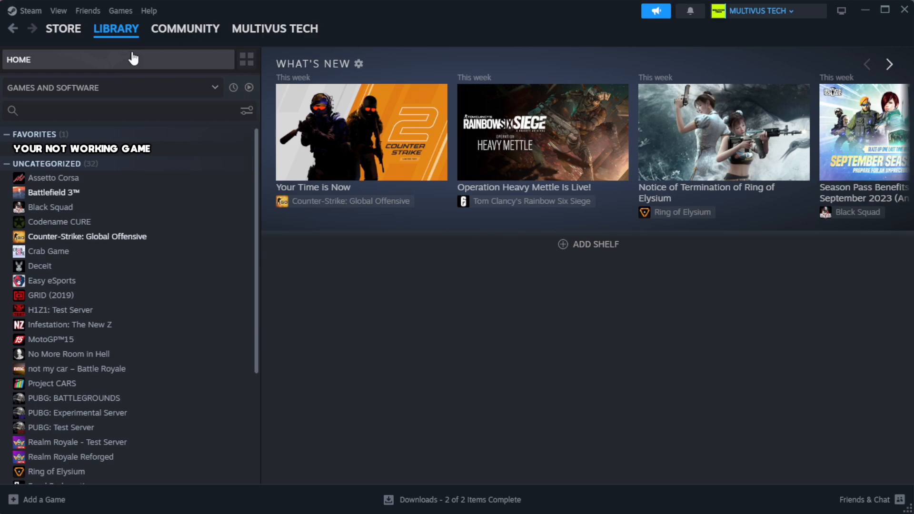
right_click(225, 154)
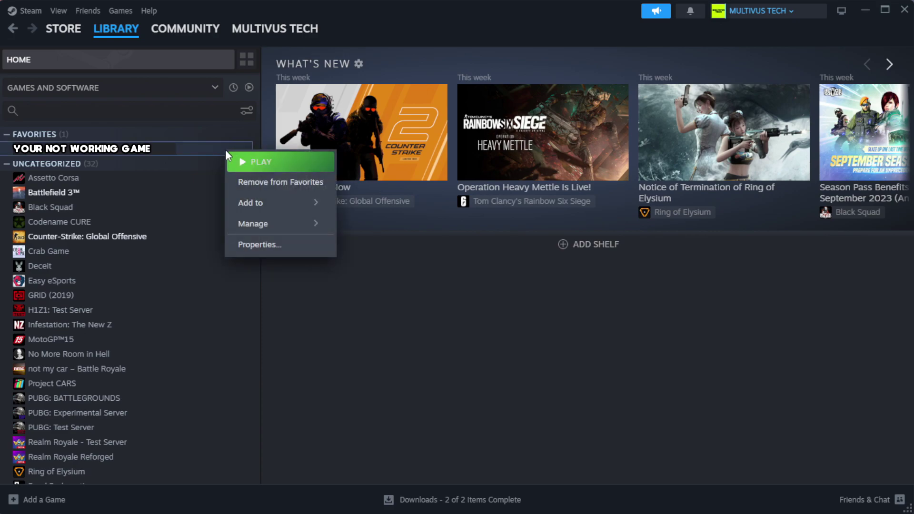
click(289, 249)
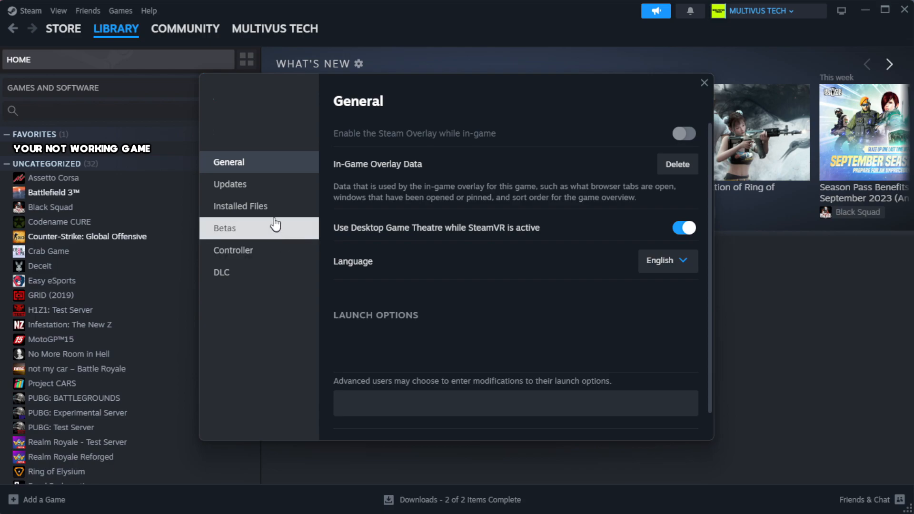
- Verify integrity of game files from the Installed Files page, validating all 1039 files
click(301, 216)
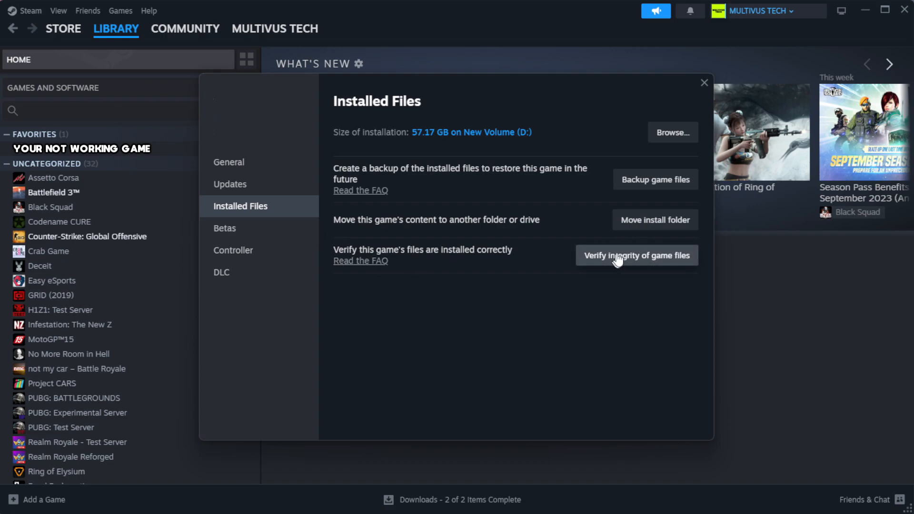
click(643, 264)
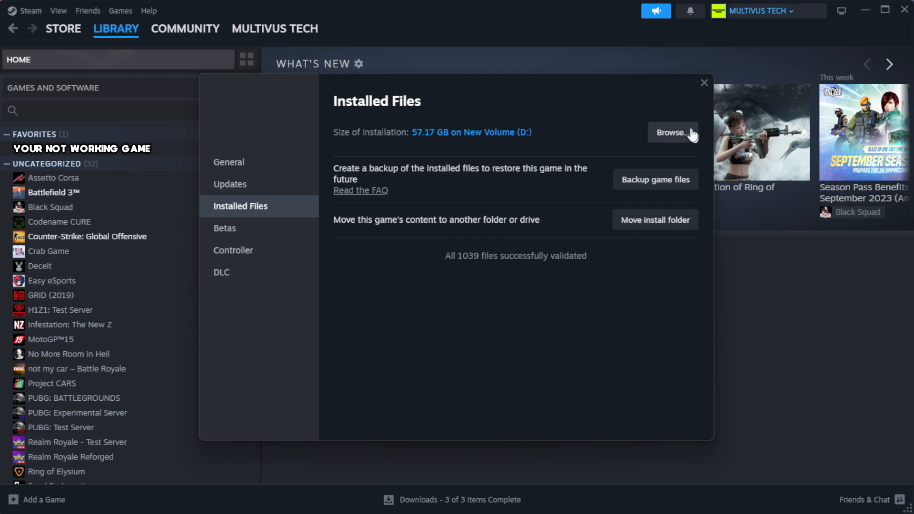
- Browse to the install folder and open the YOUR NOT WORKING GAME shortcut's properties
click(672, 133)
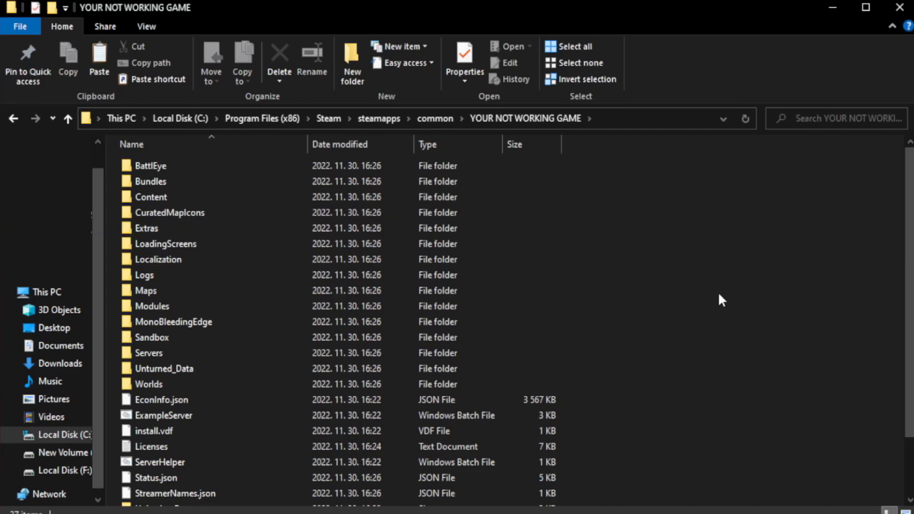
drag(909, 285, 910, 342)
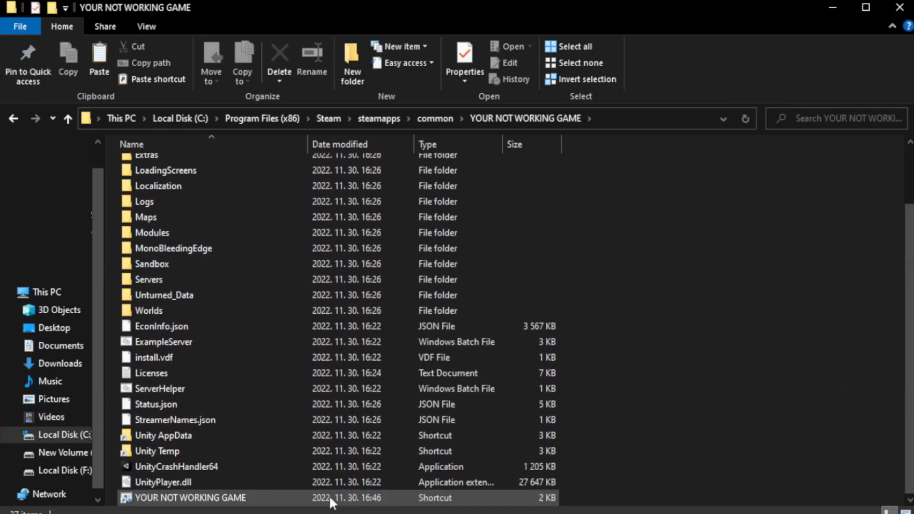
click(332, 497)
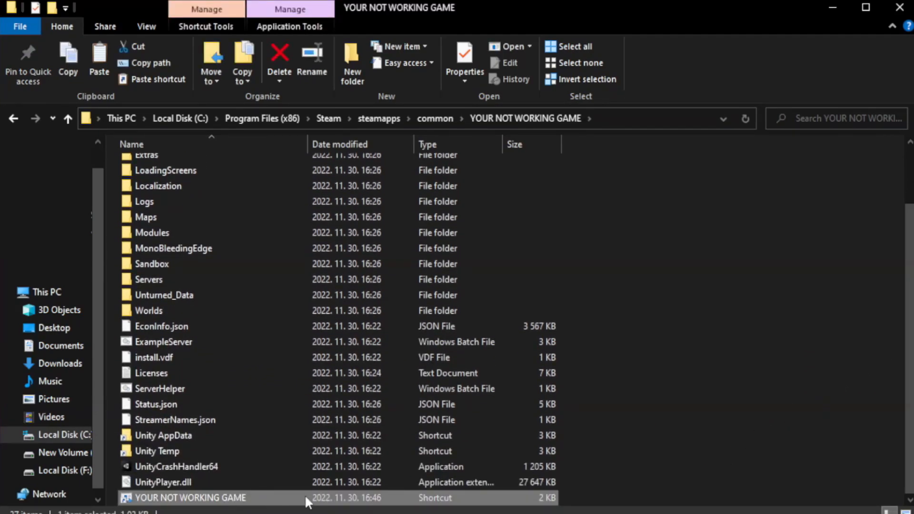
right_click(304, 498)
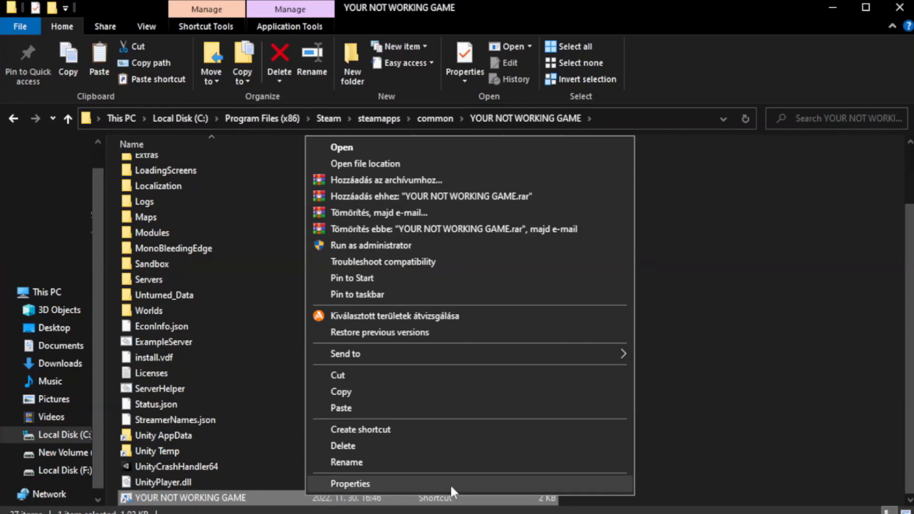
click(466, 483)
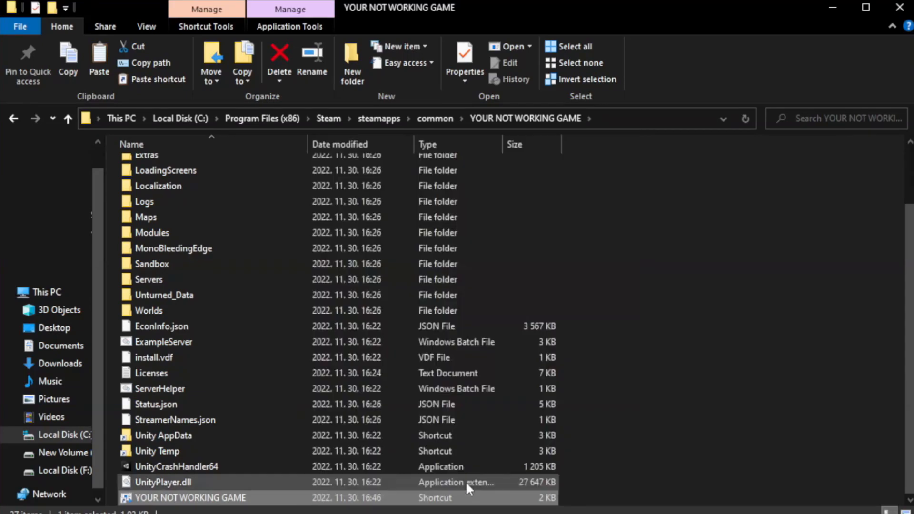
drag(457, 249, 460, 93)
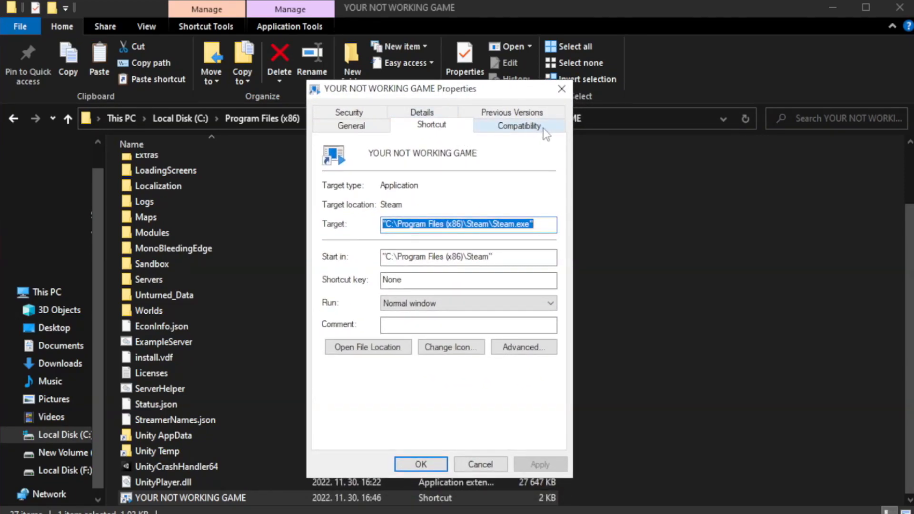
- Enable compatibility mode for the shortcut with Windows 8 as the target
click(516, 129)
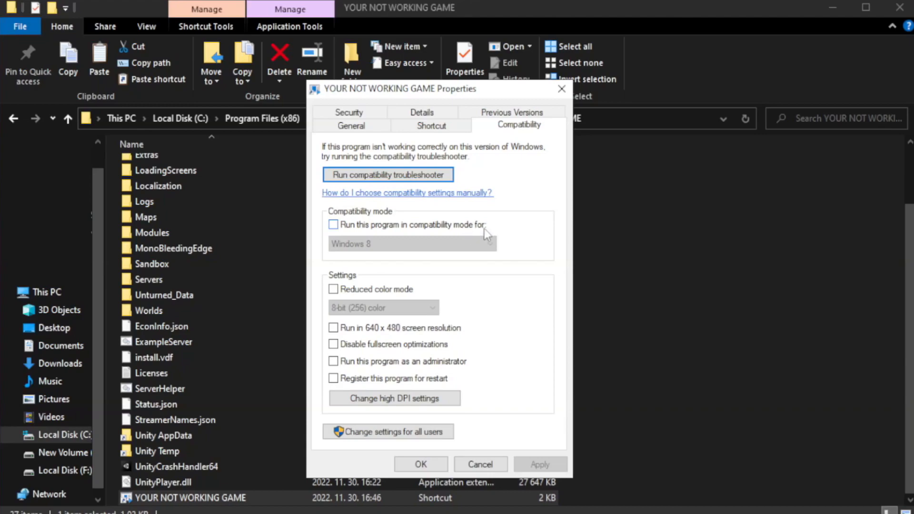
click(361, 224)
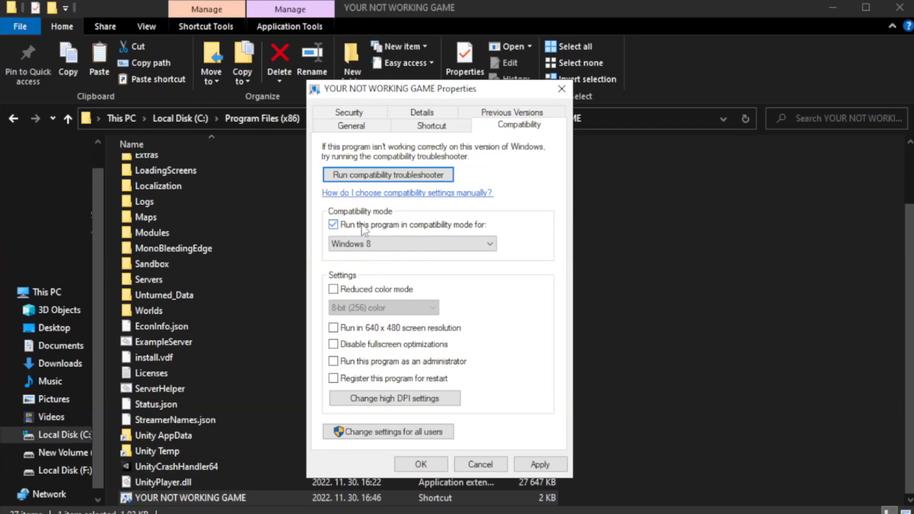
click(412, 245)
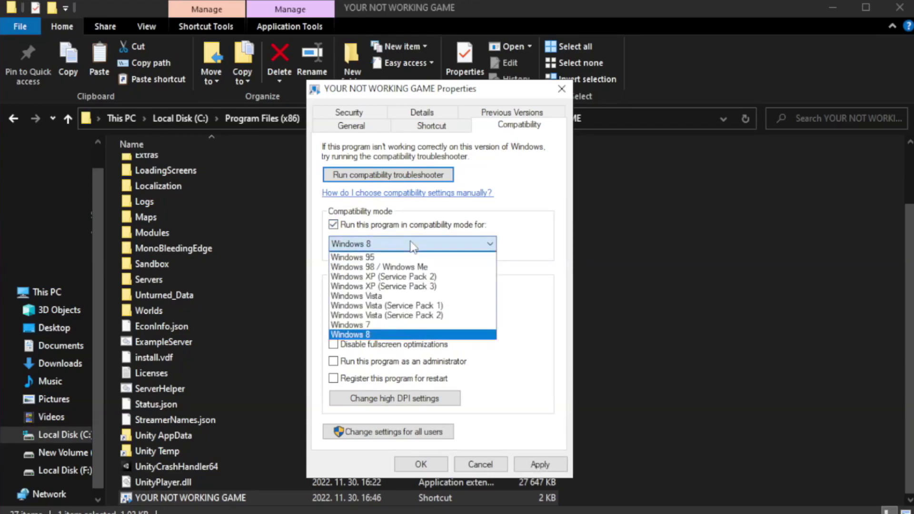
click(388, 335)
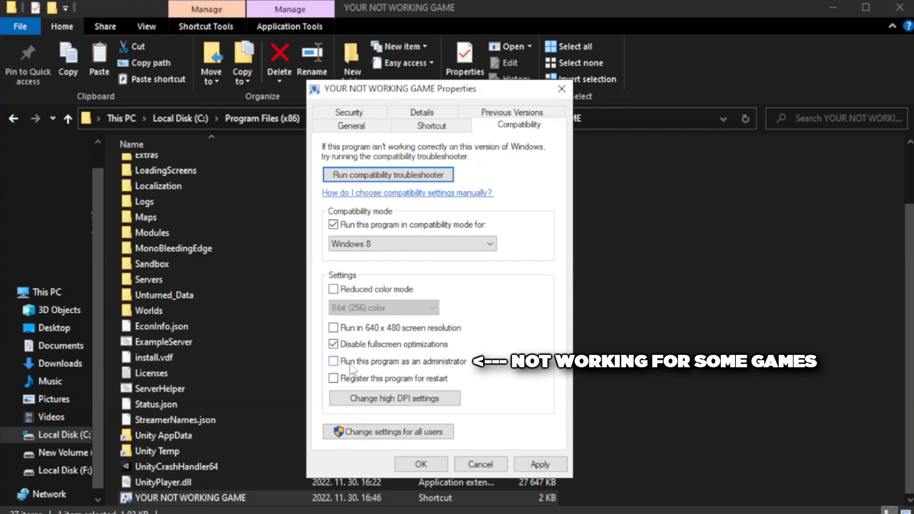
- Set the shortcut to run as administrator, apply the changes and close its properties
click(361, 366)
click(540, 464)
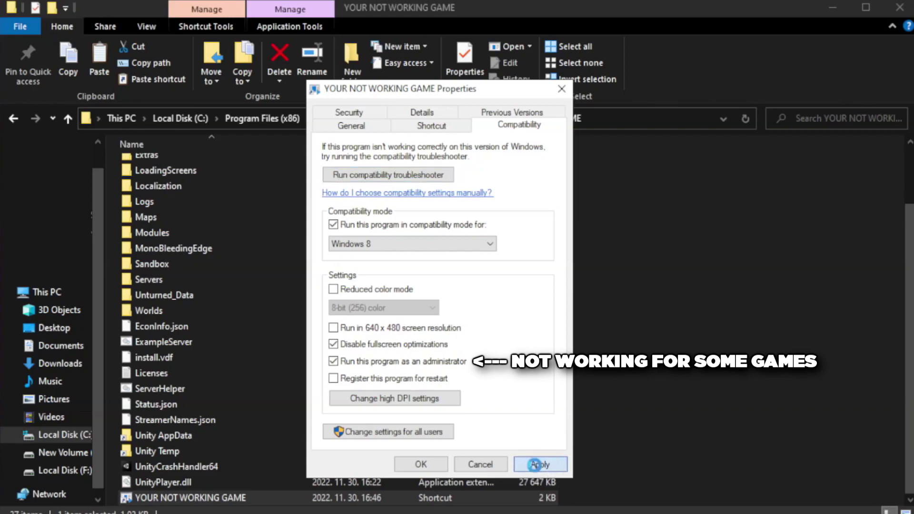
click(420, 465)
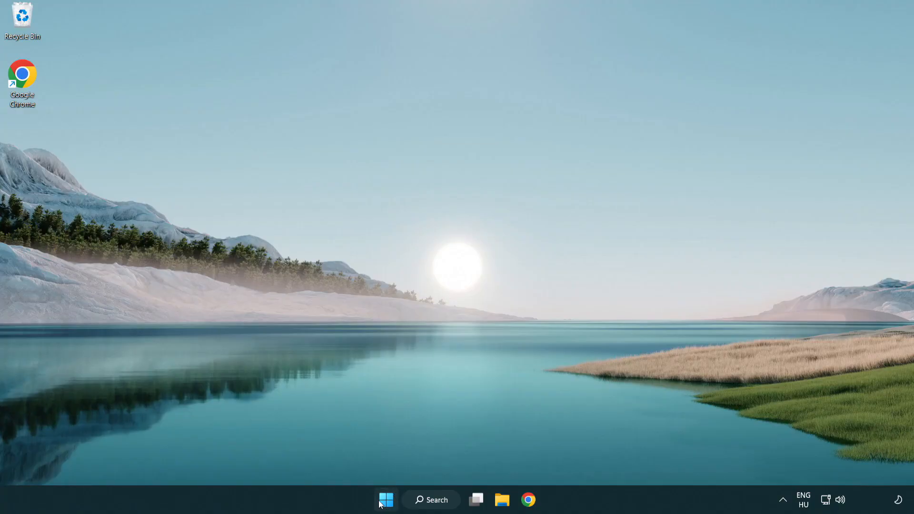
- Launch Task Manager from the Start button's quick tools menu
right_click(385, 500)
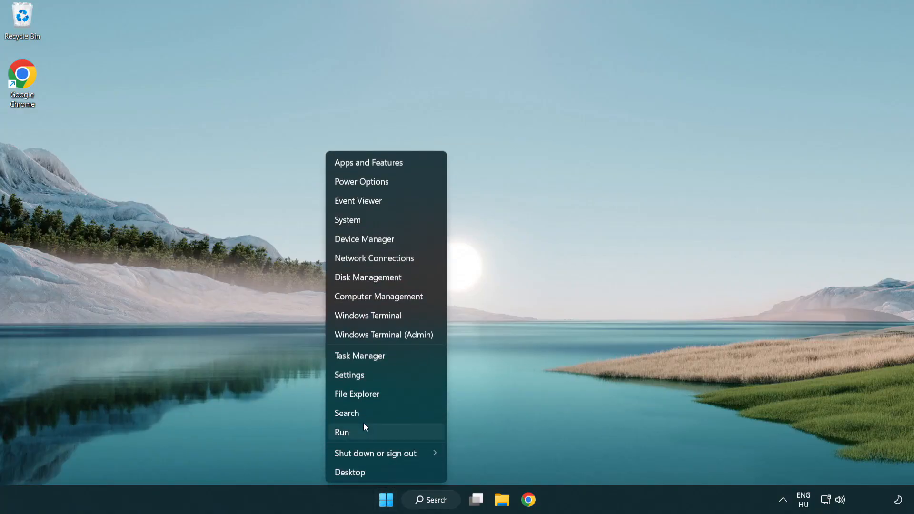
click(403, 356)
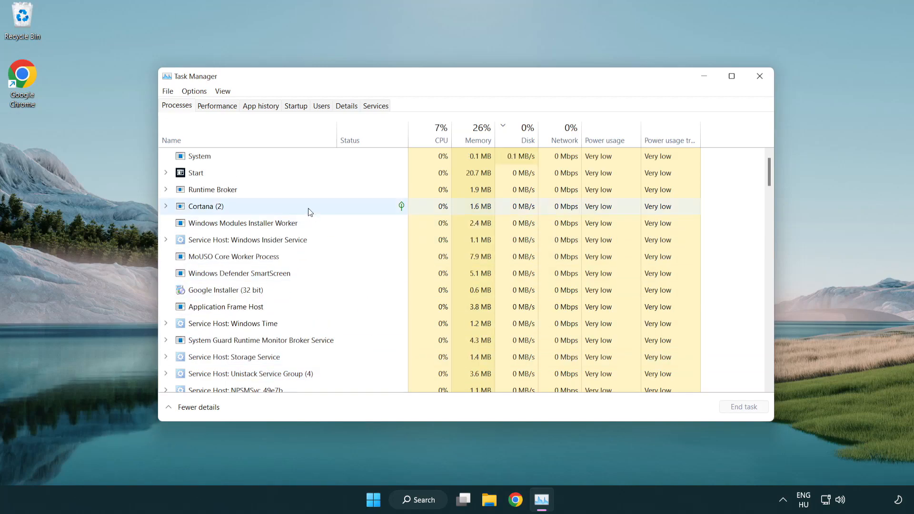
- Disable the Terminal, Phone Link, Cortana and Windows Security startup apps, then close Task Manager
click(298, 107)
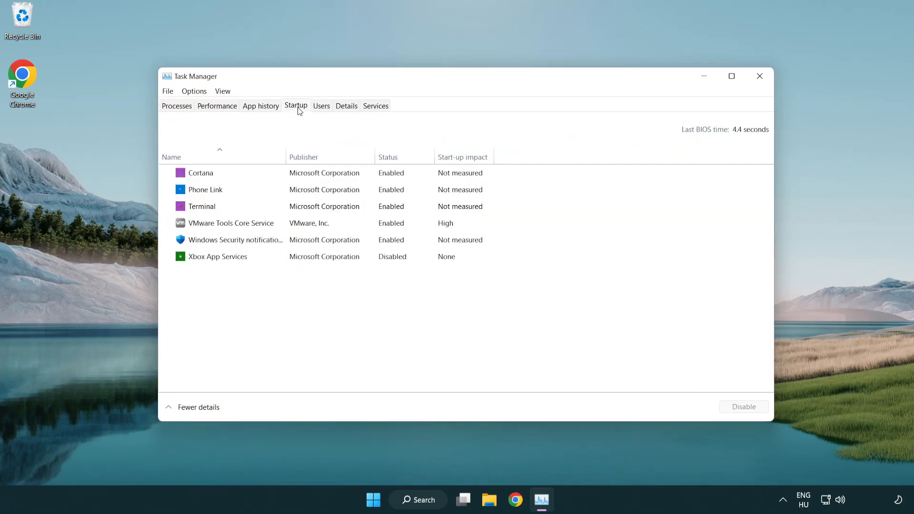
click(299, 206)
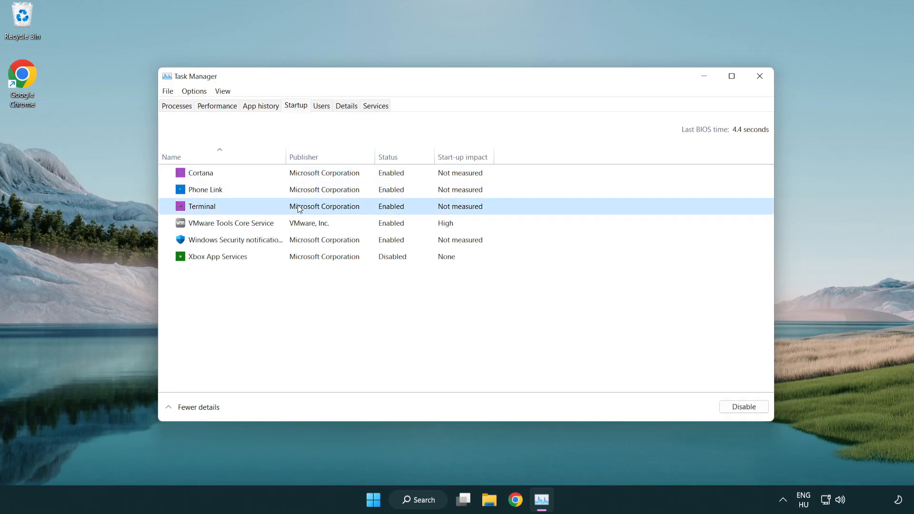
click(744, 406)
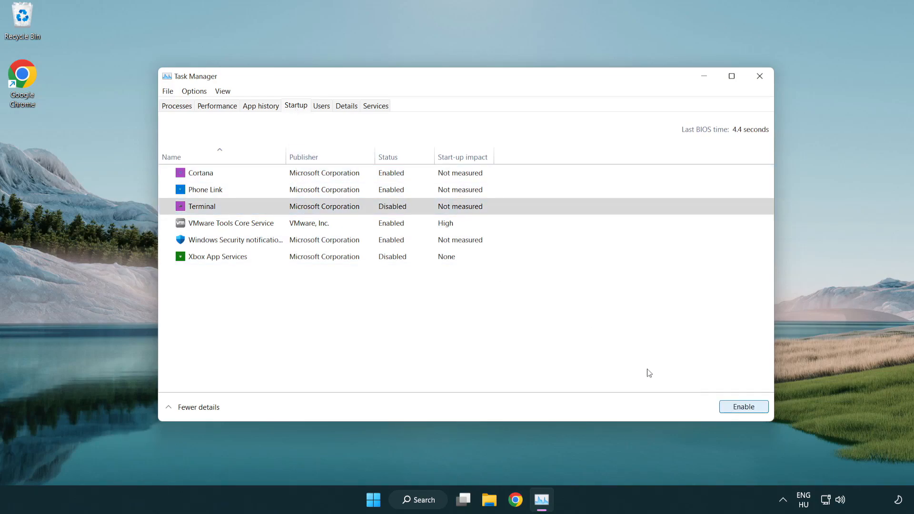
click(384, 189)
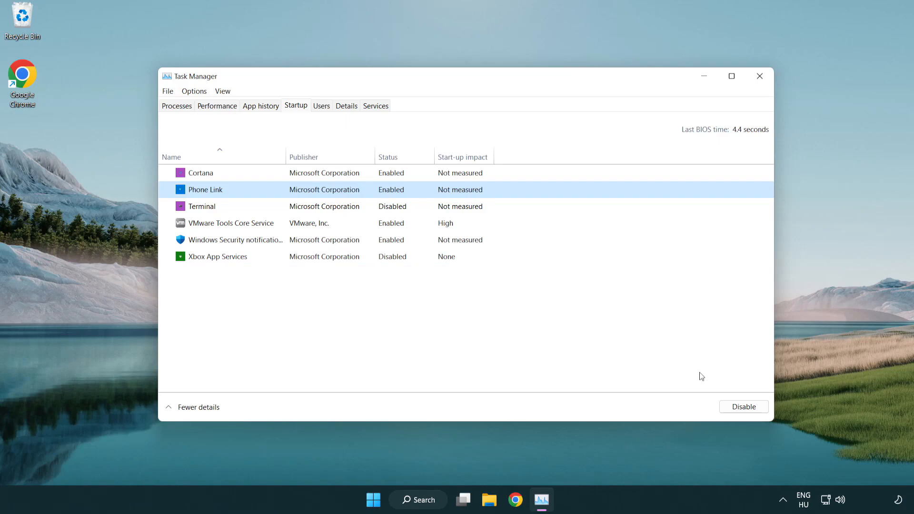
click(743, 407)
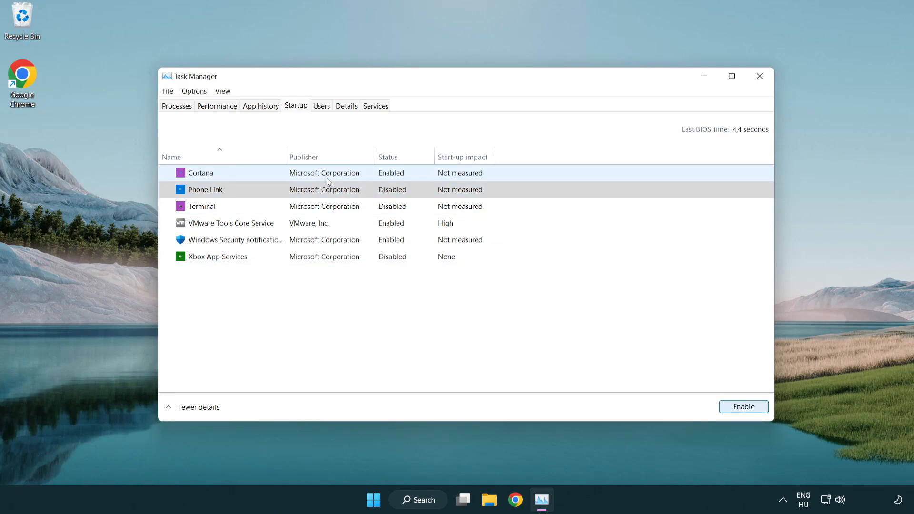
click(326, 178)
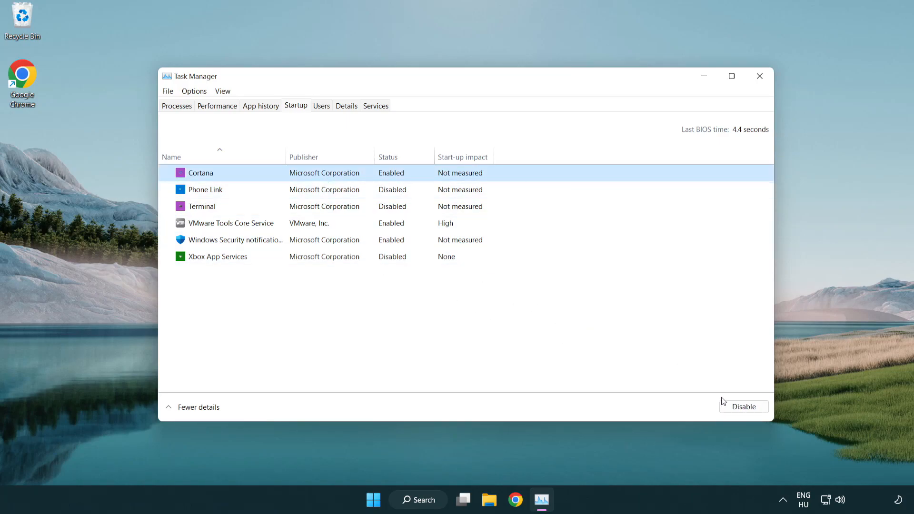
click(743, 406)
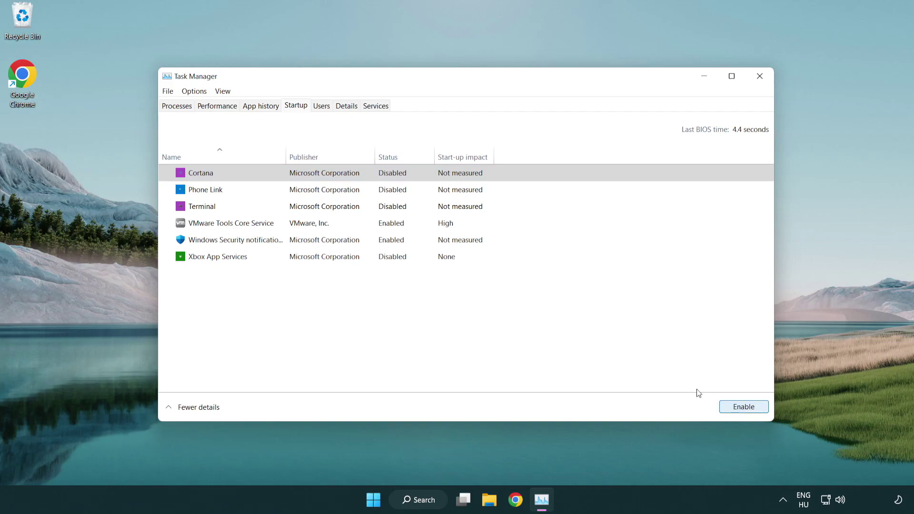
click(434, 246)
click(744, 407)
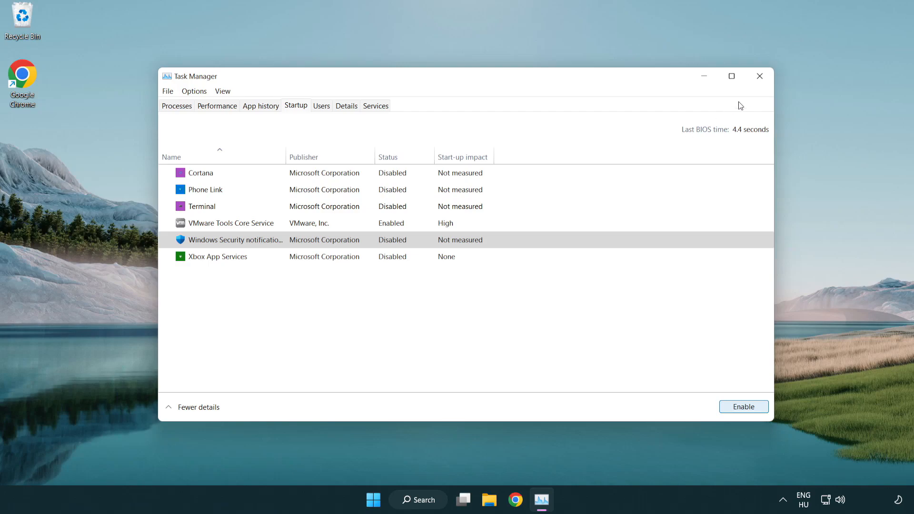
click(760, 77)
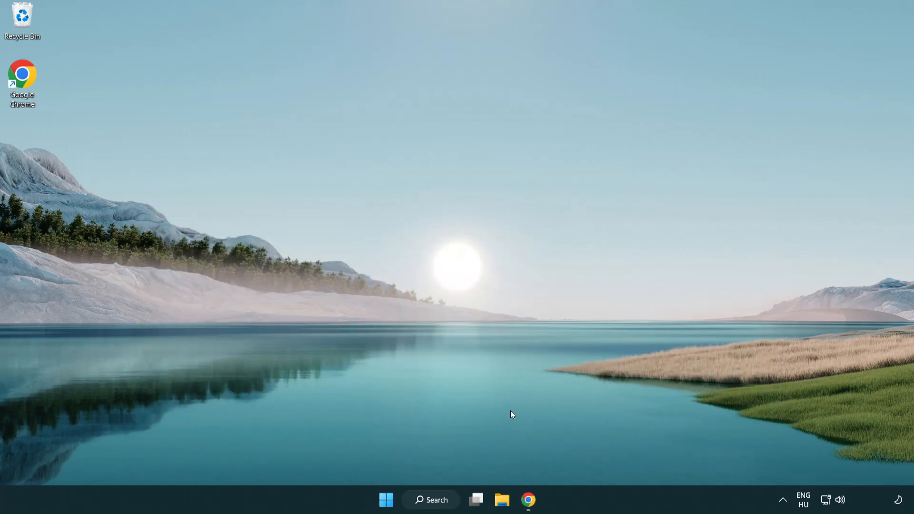
- Download the DirectX End-User Runtime Web Installer and run dxwebsetup.exe to start the setup wizard
click(528, 500)
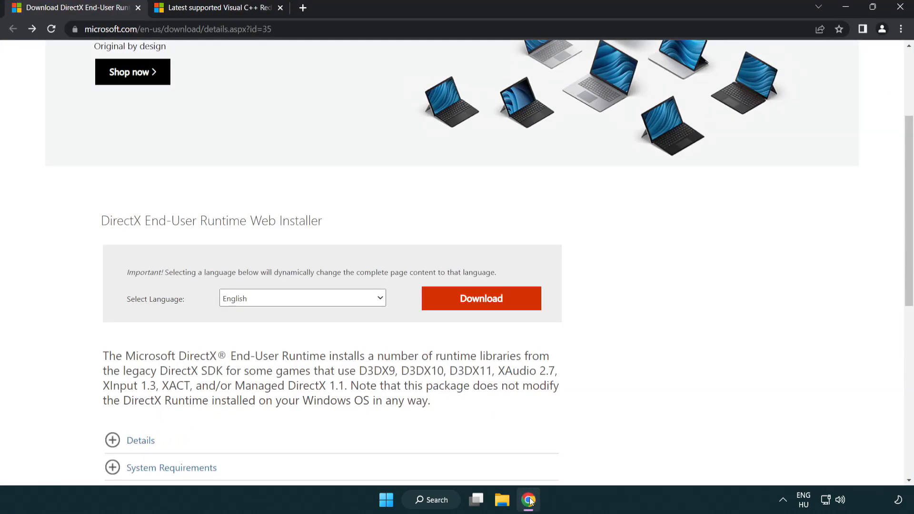
scroll(391, 426, up, 5)
click(314, 29)
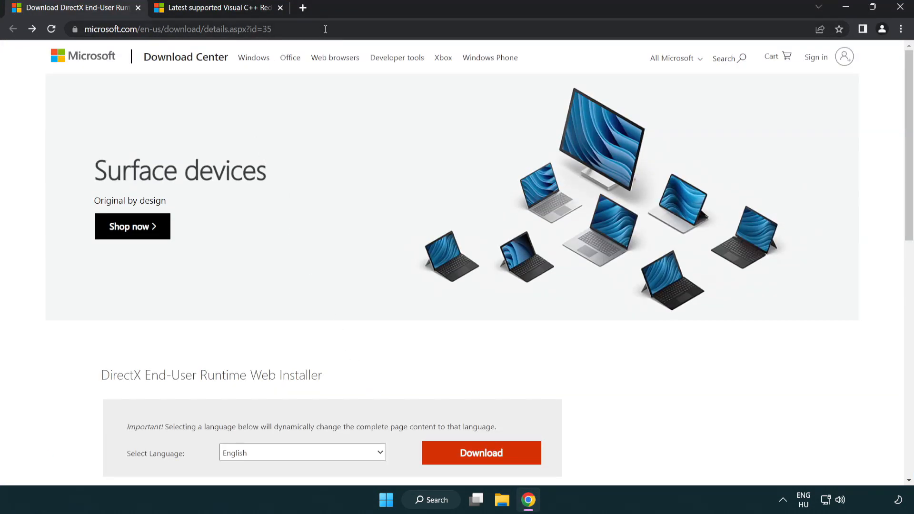
click(874, 207)
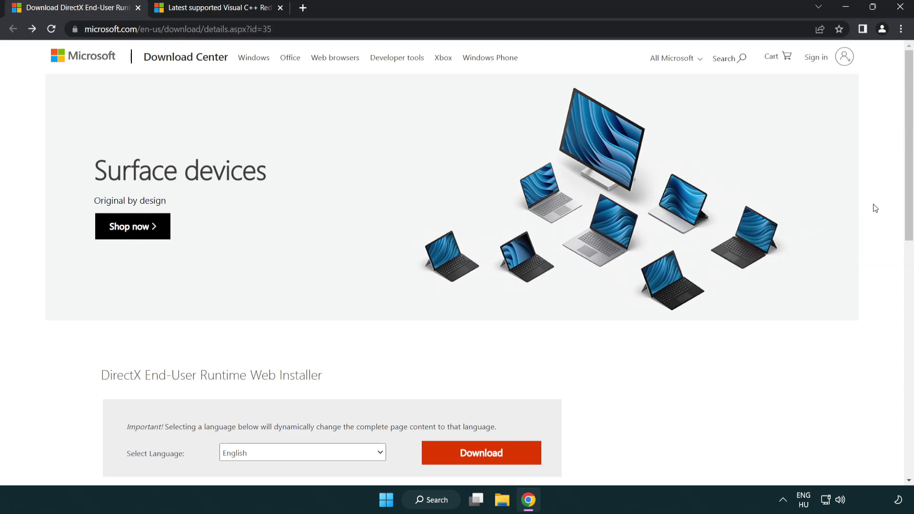
scroll(898, 207, down, 2)
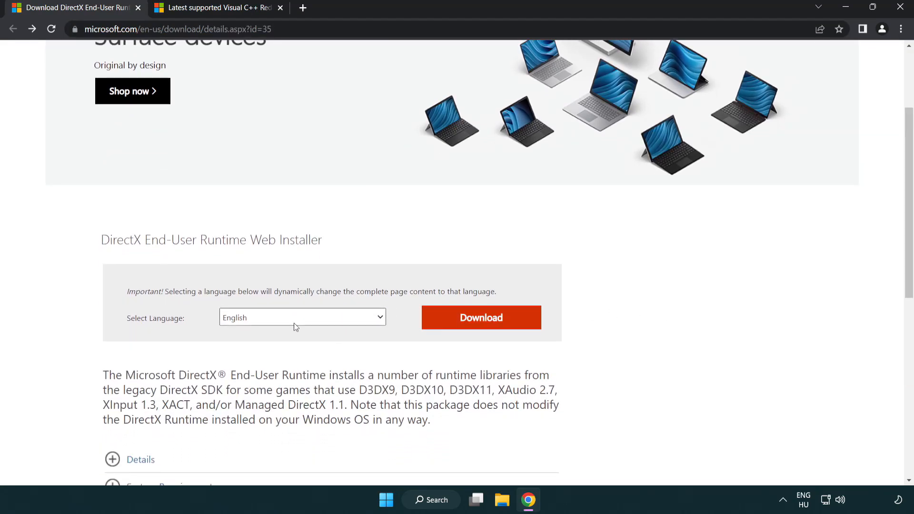
click(485, 326)
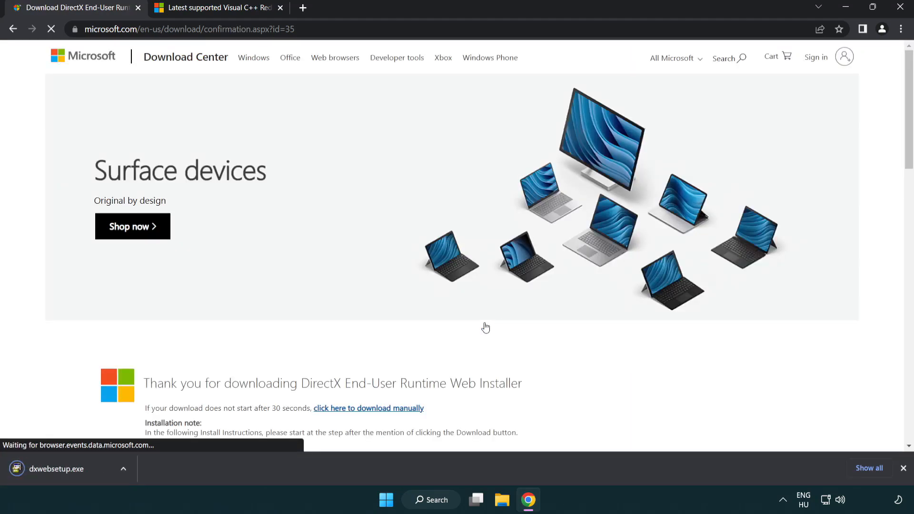
click(59, 471)
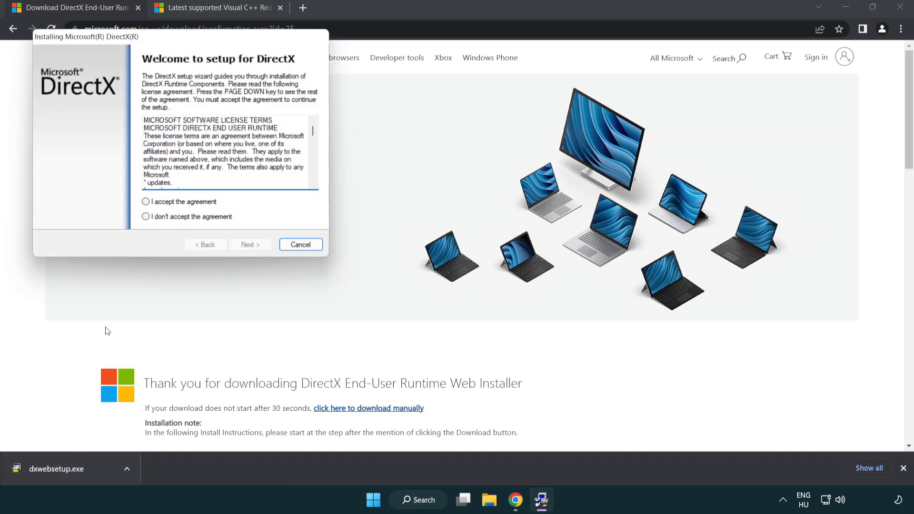
- Accept the DirectX licence, decline the Bing Bar offer, install and finish the setup
drag(138, 42, 402, 143)
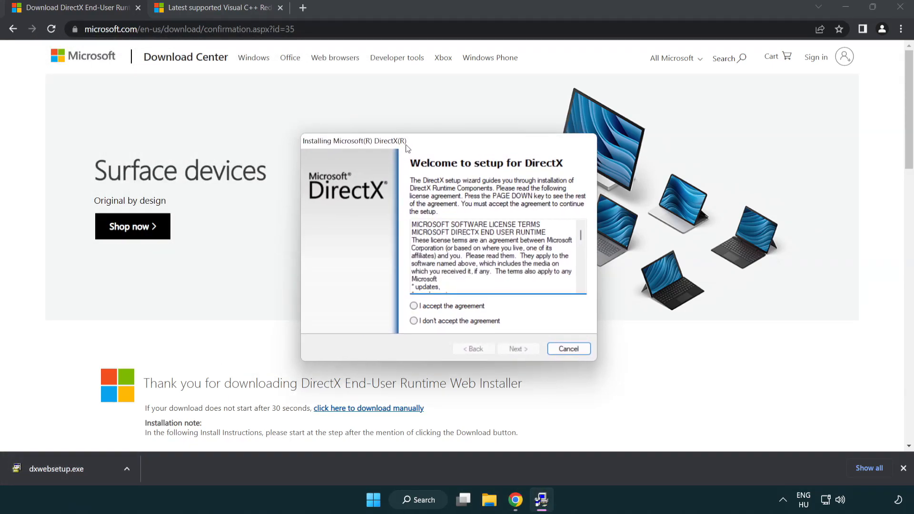
drag(578, 233, 577, 281)
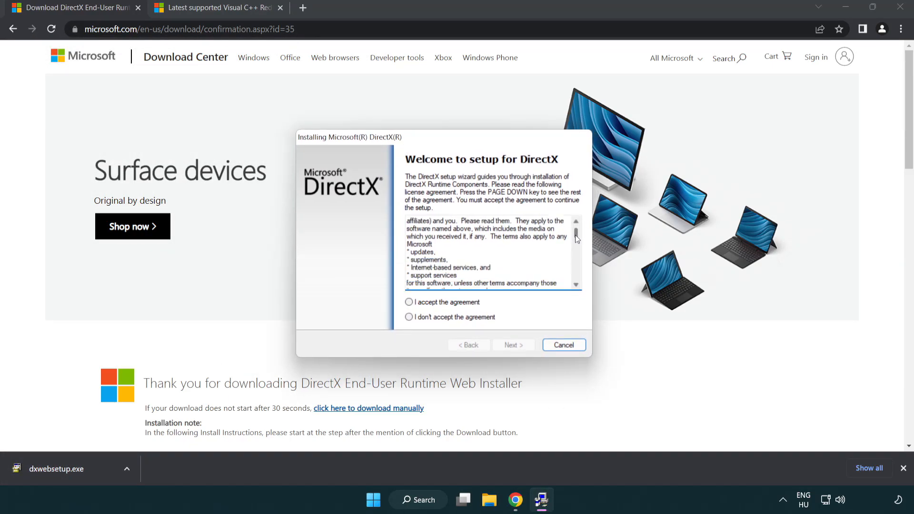
click(409, 303)
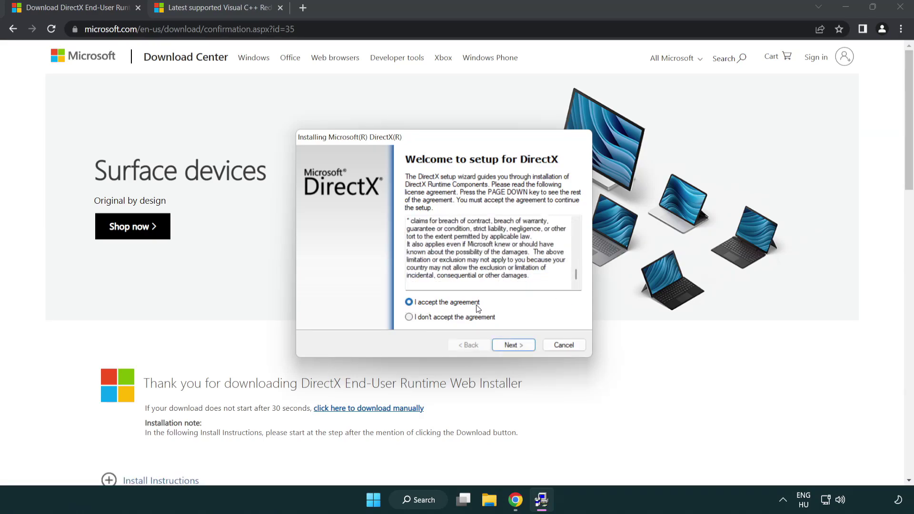
click(515, 347)
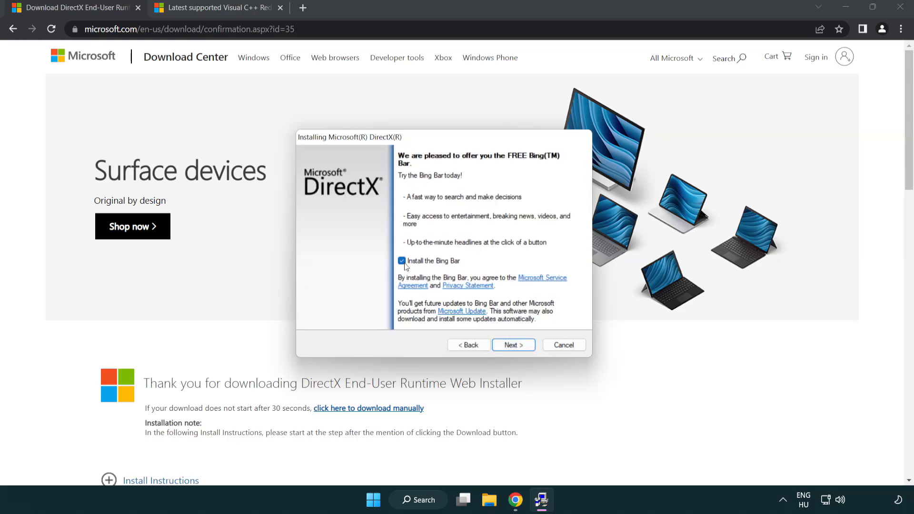
click(516, 342)
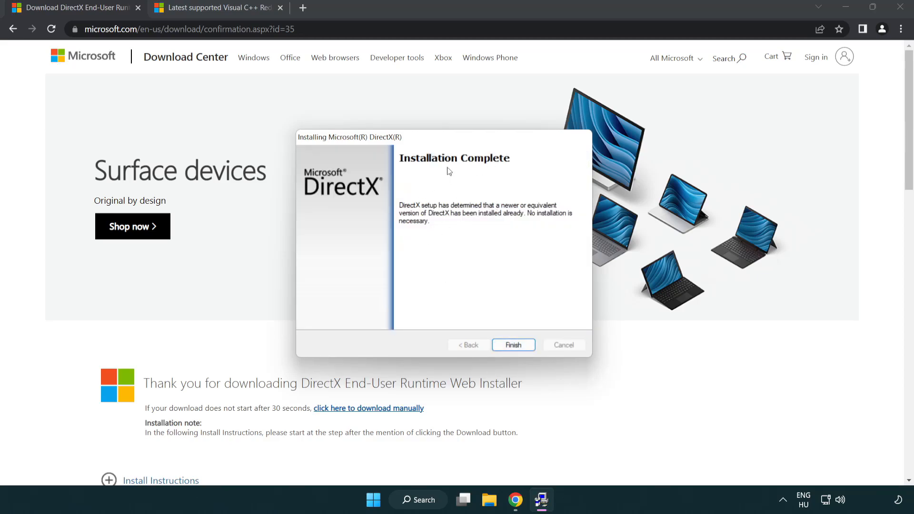
click(513, 345)
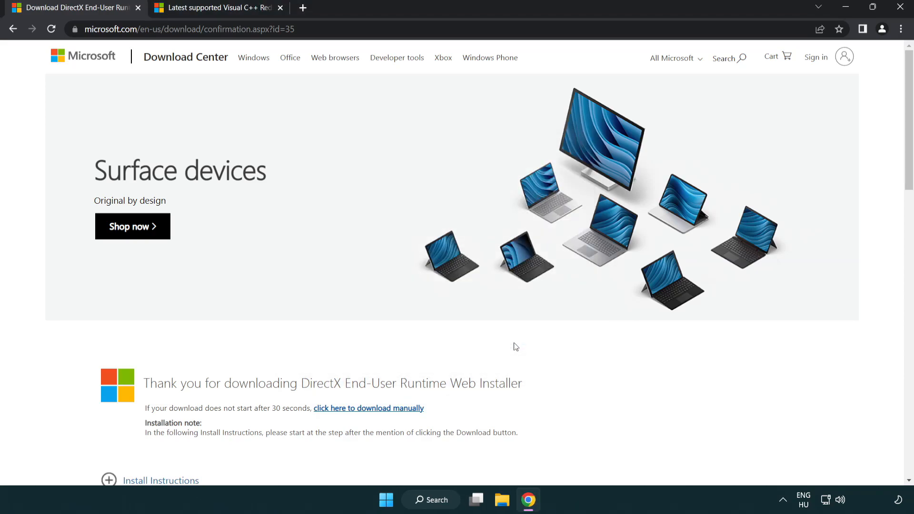
- Close the DirectX tab and download the x86 and x64 Visual C++ 2015-2022 Redistributable installers
click(139, 8)
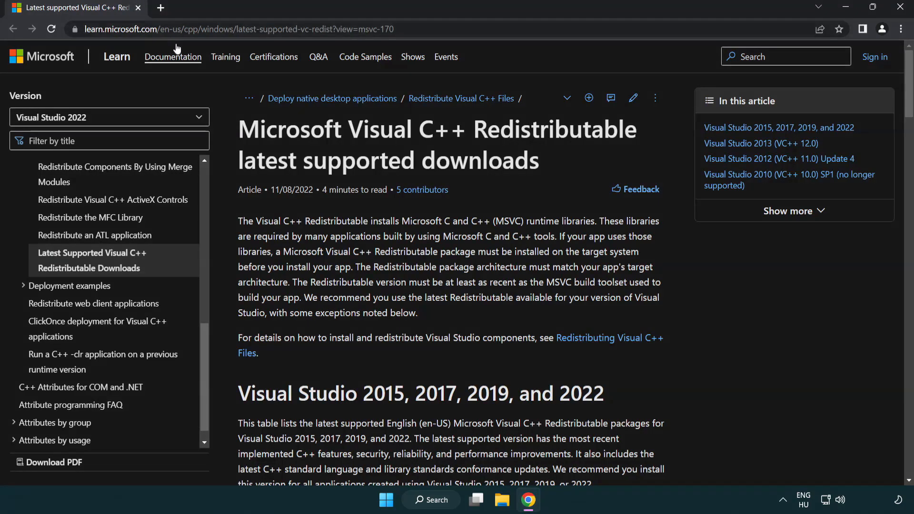
click(454, 29)
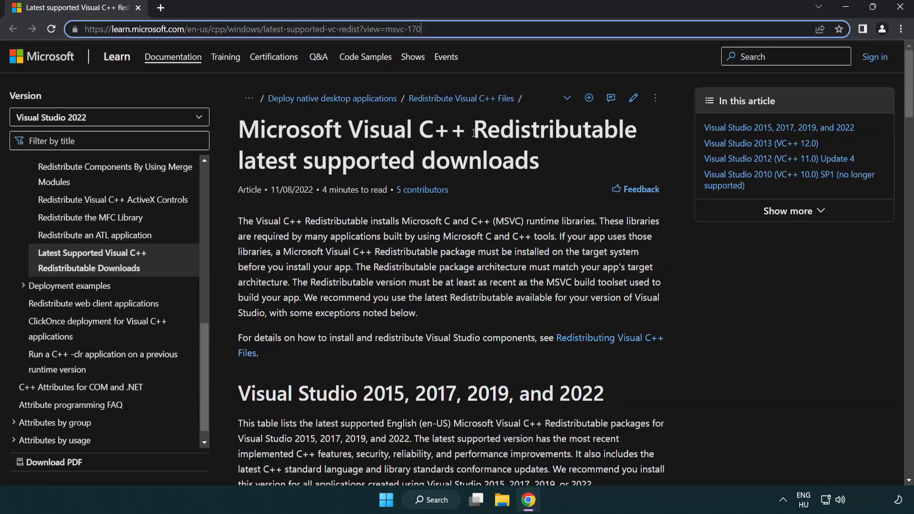
click(471, 159)
scroll(472, 159, down, 3)
scroll(472, 158, down, 2)
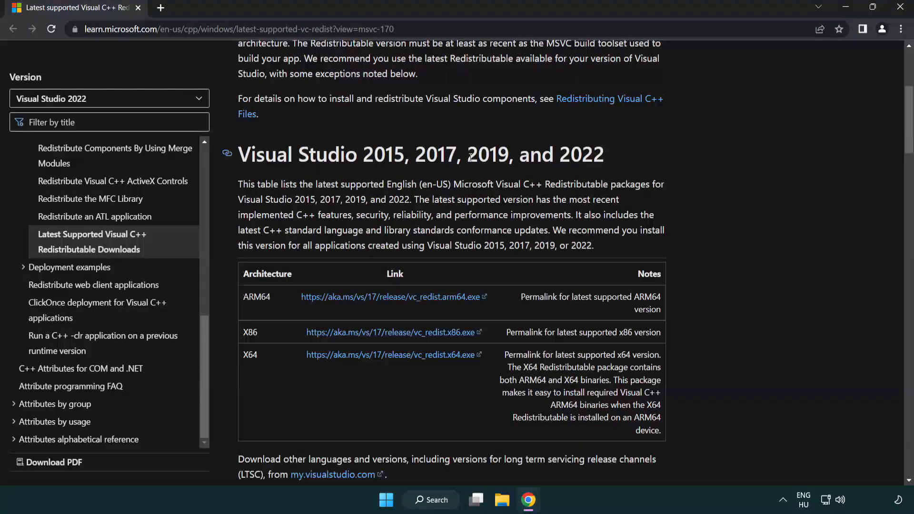
scroll(429, 214, down, 1)
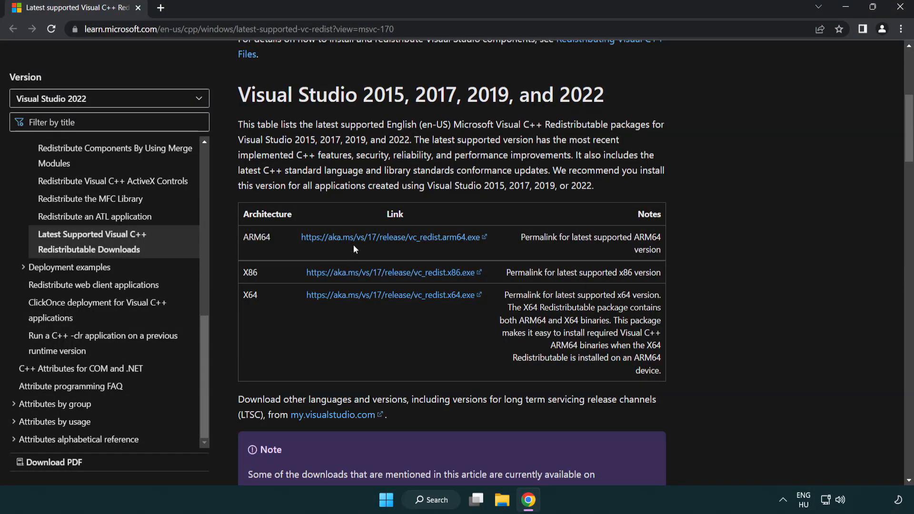
click(378, 273)
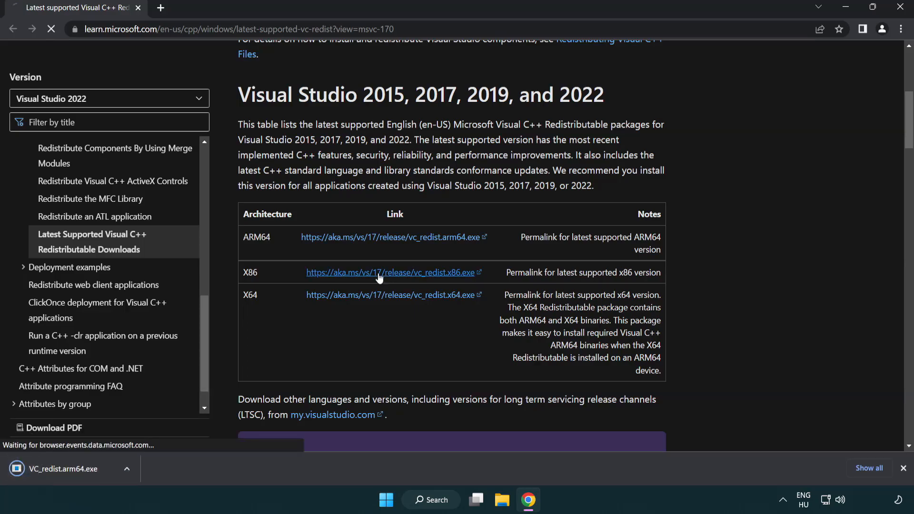
click(380, 295)
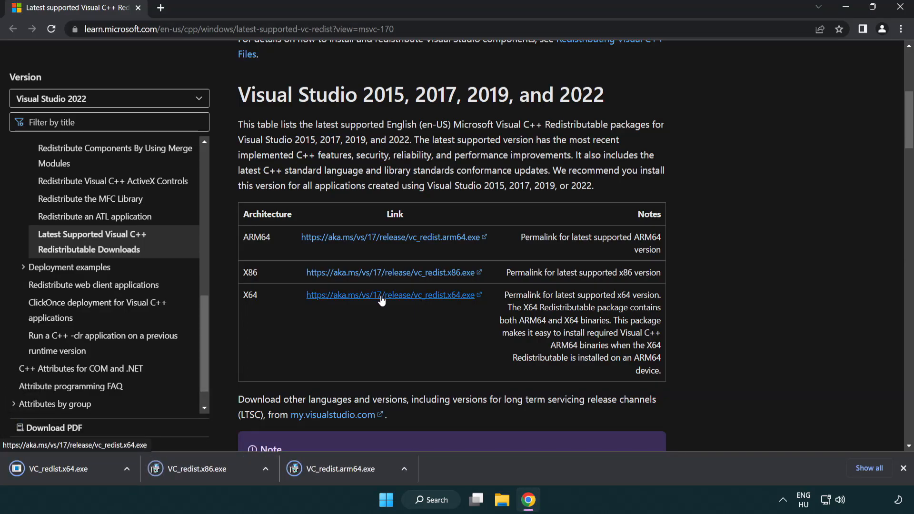
click(350, 475)
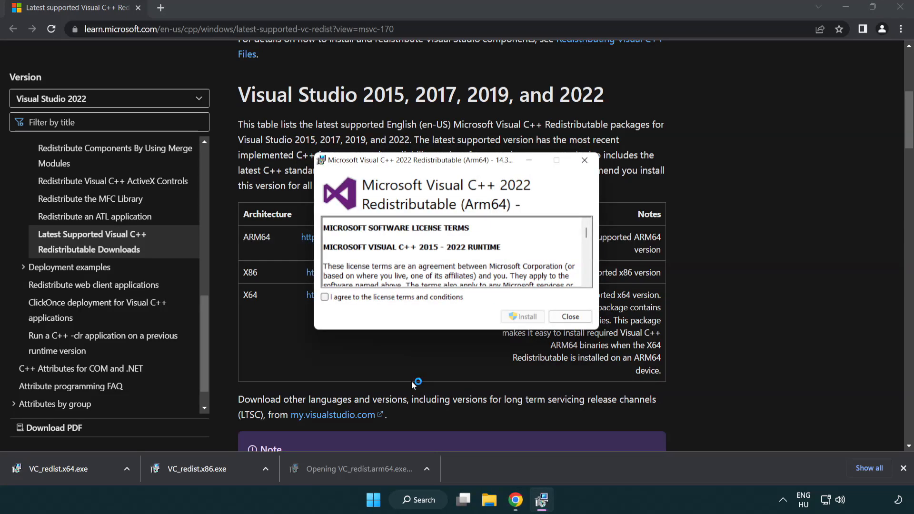
drag(586, 233, 586, 282)
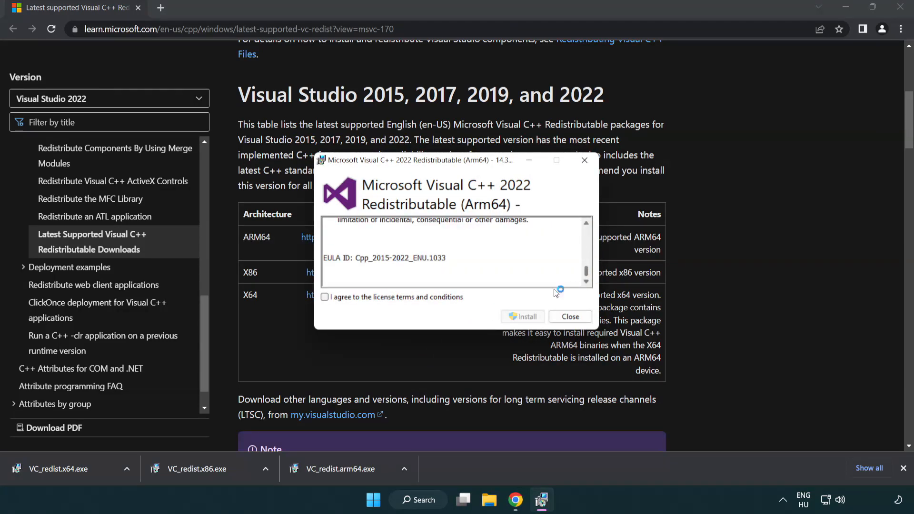
click(326, 297)
click(509, 317)
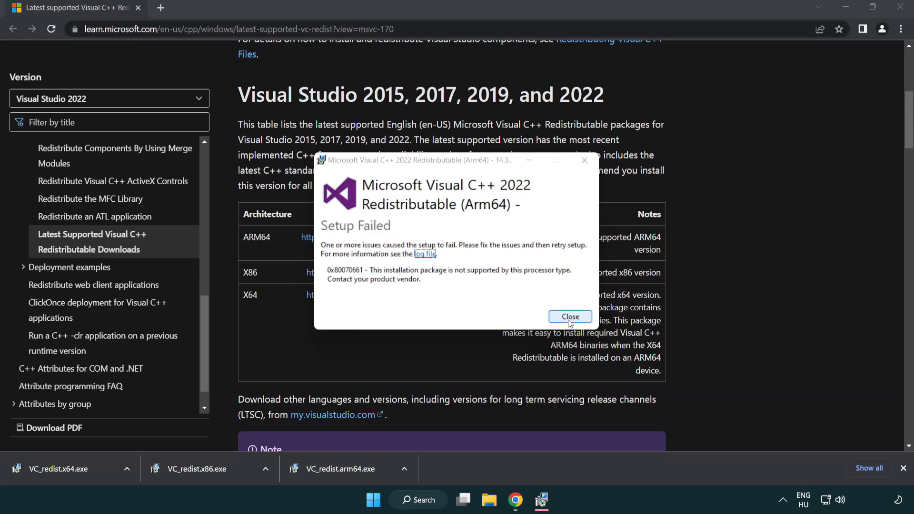
click(570, 317)
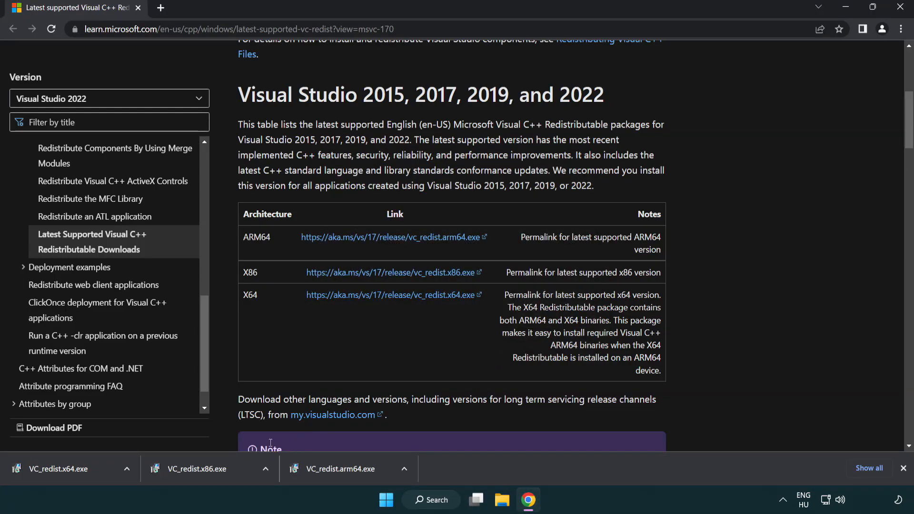
- Install VC_redist.x86 and VC_redist.x64, closing each Setup Successful window without restarting
click(204, 474)
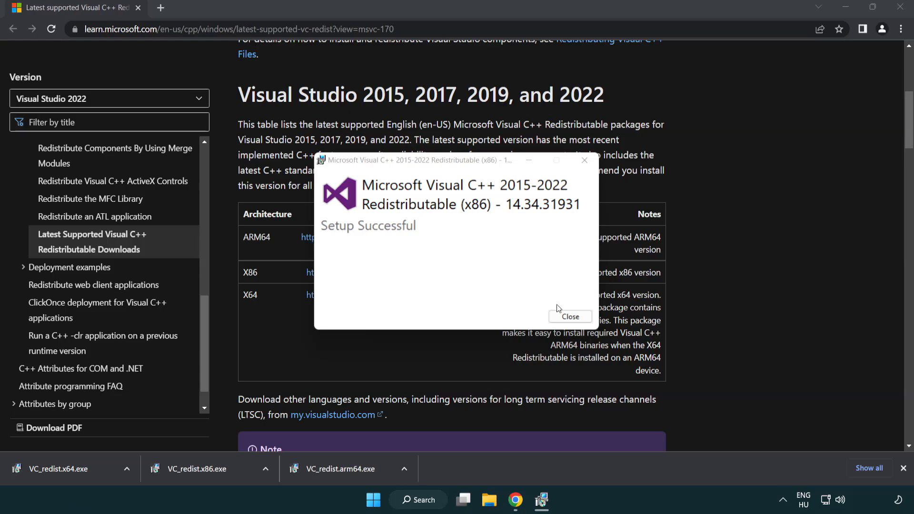
click(570, 316)
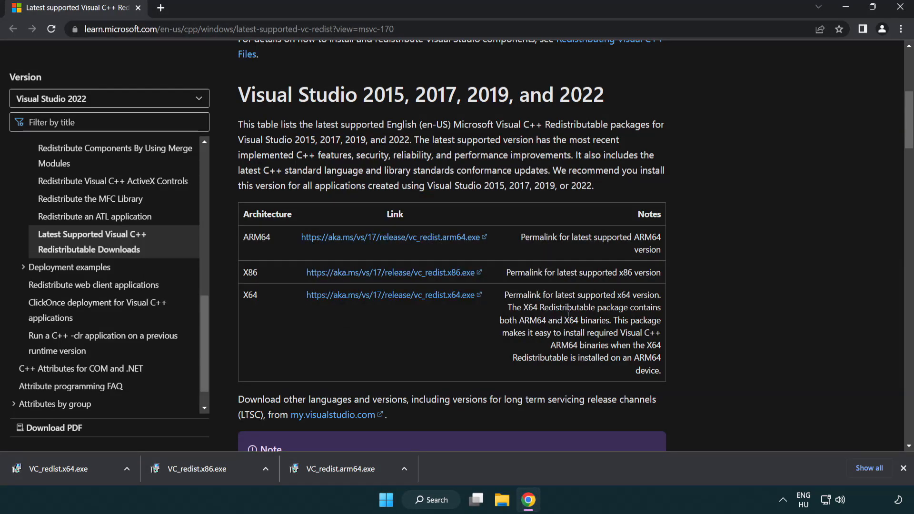
click(68, 468)
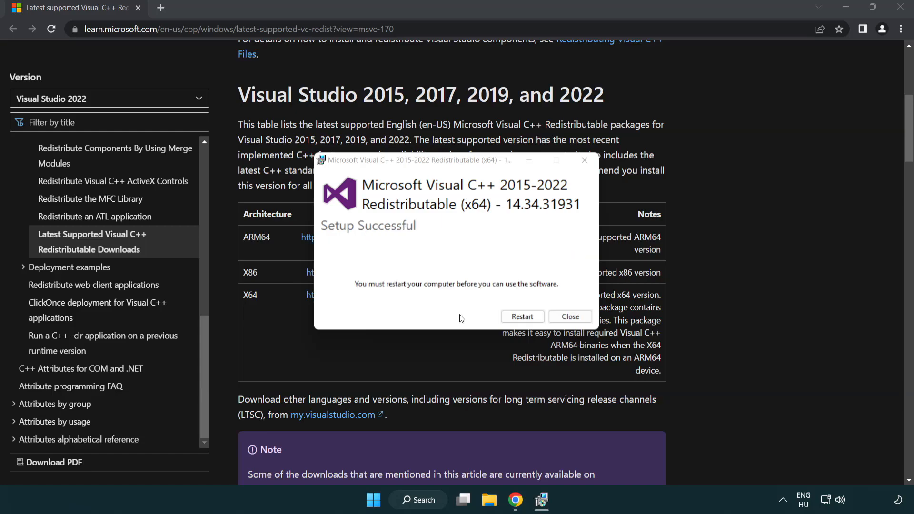
click(577, 320)
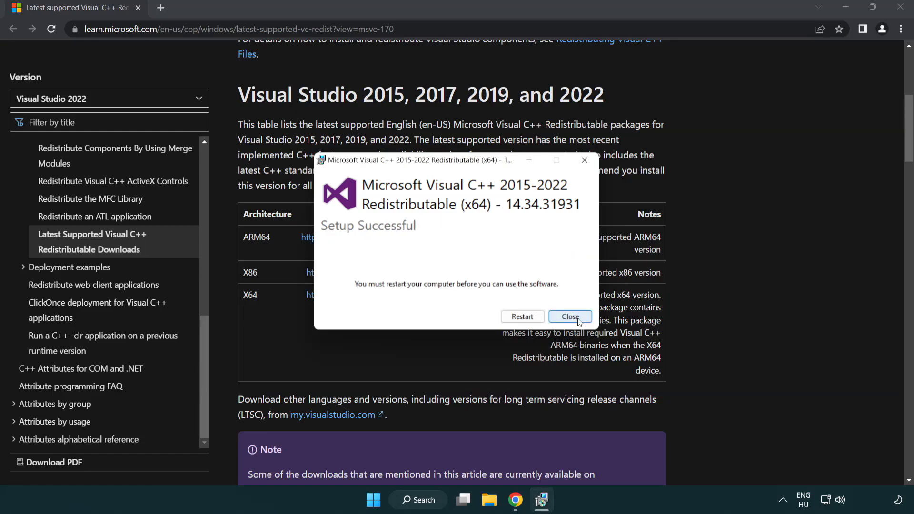
click(570, 317)
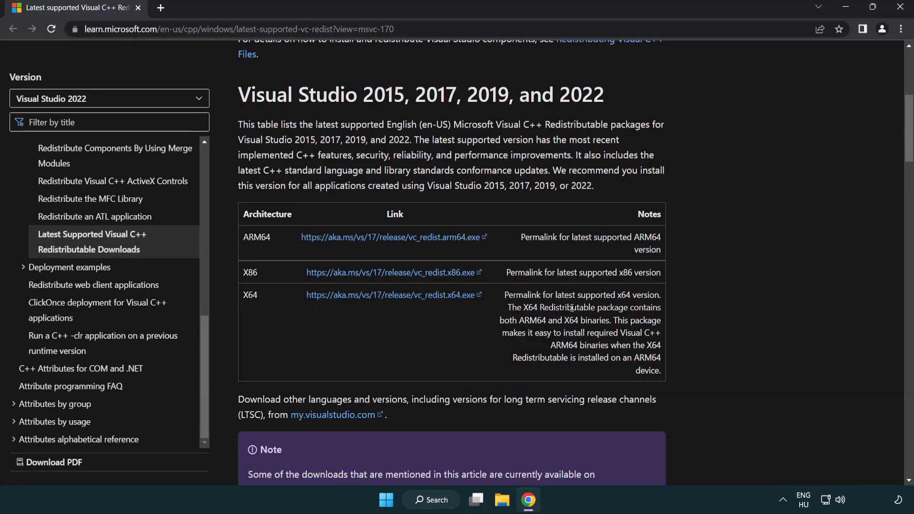
- Close Chrome and launch Command Prompt as administrator from the cmd search result
click(900, 7)
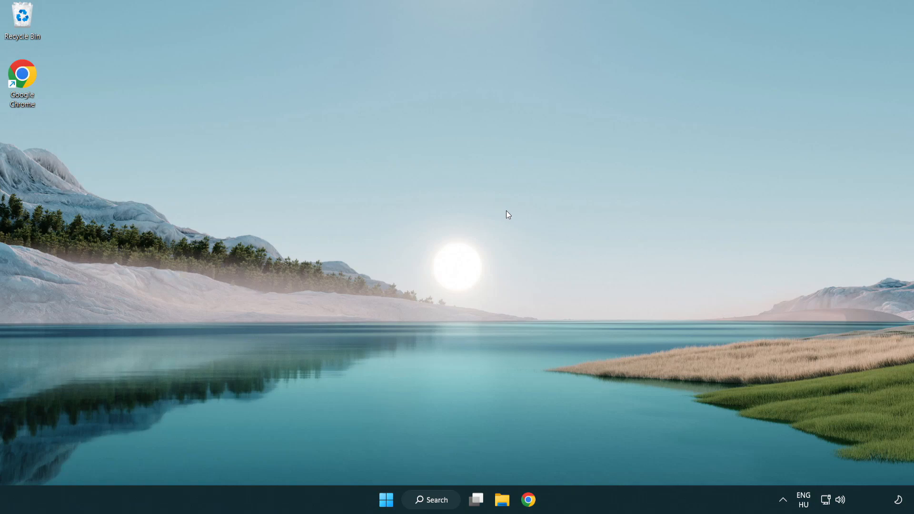
click(430, 500)
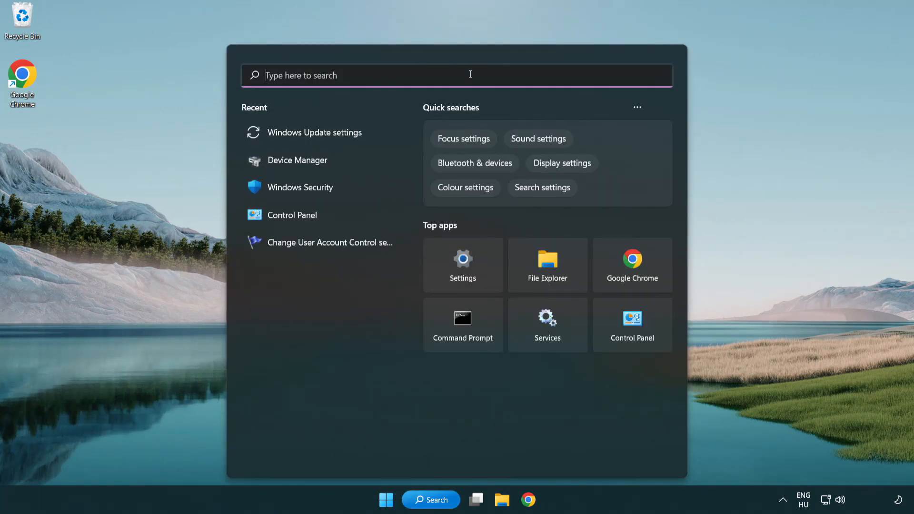
text(cmd)
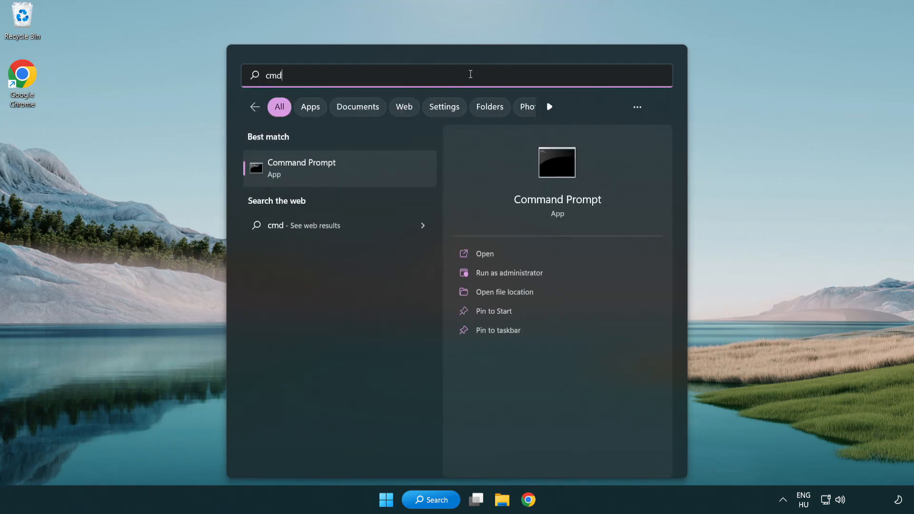
right_click(350, 170)
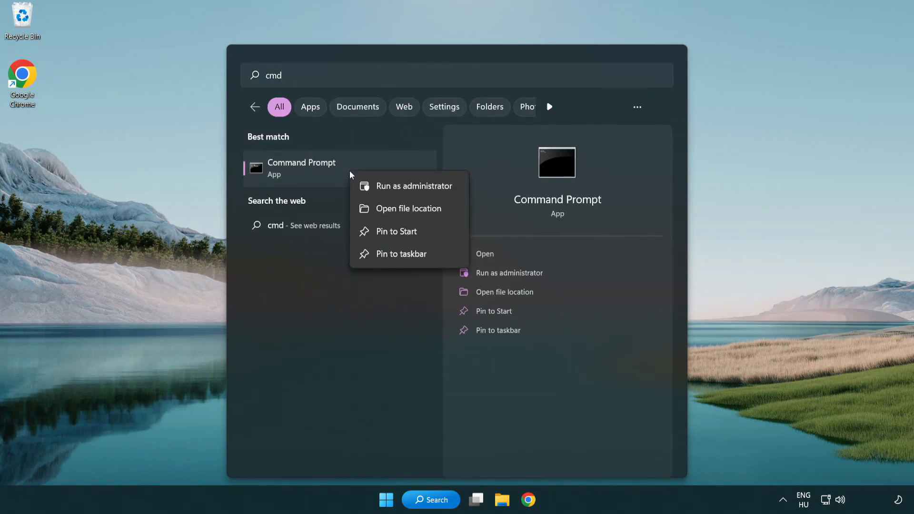
click(412, 187)
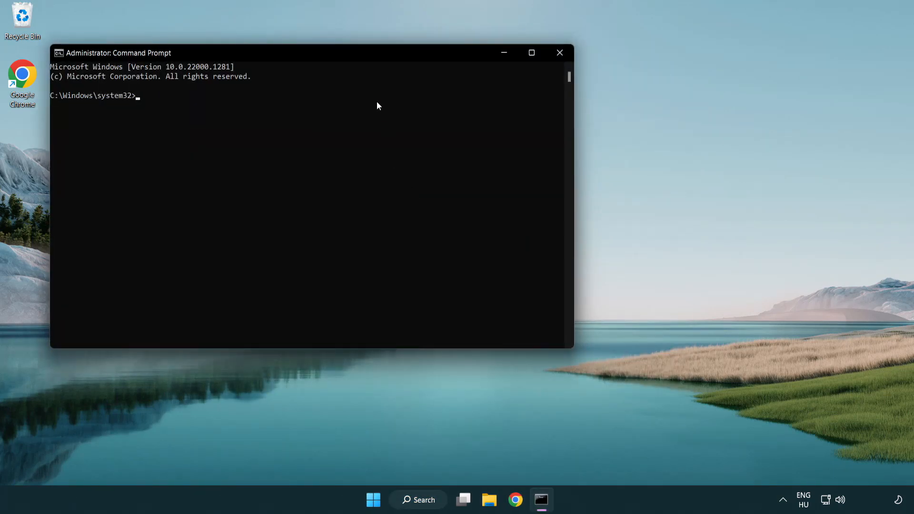
- Run sfc /scannow and let verification complete with no integrity violations found
drag(325, 53, 460, 93)
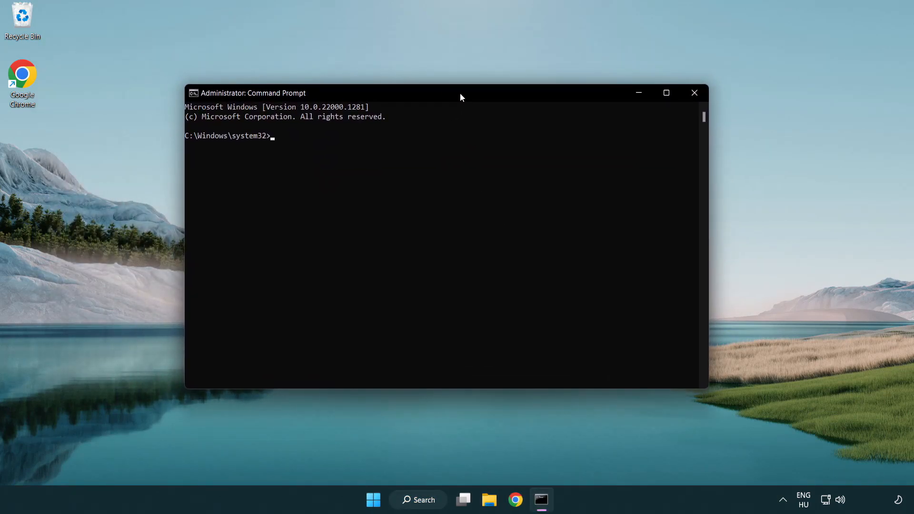
text(sfc /sc)
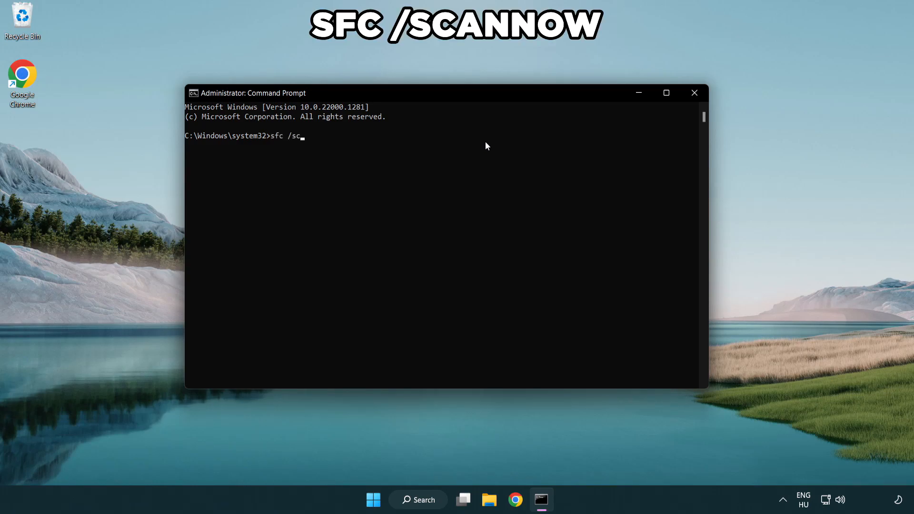
text(now)
key(Return)
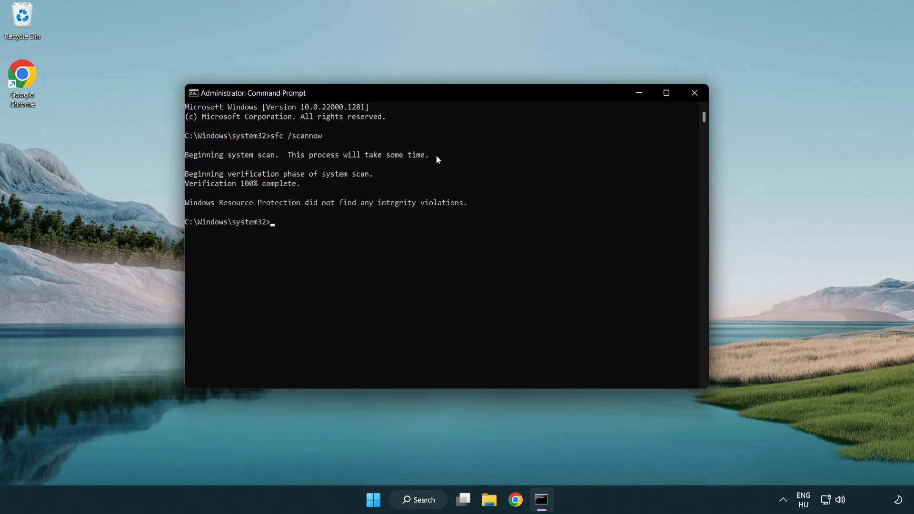
- Close Command Prompt and show the Start menu power options with Restart available
click(694, 93)
click(384, 500)
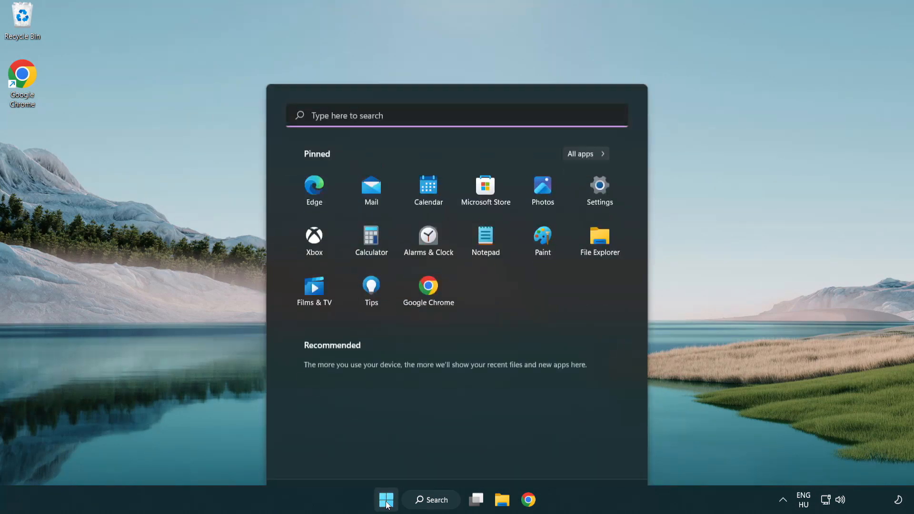
click(606, 459)
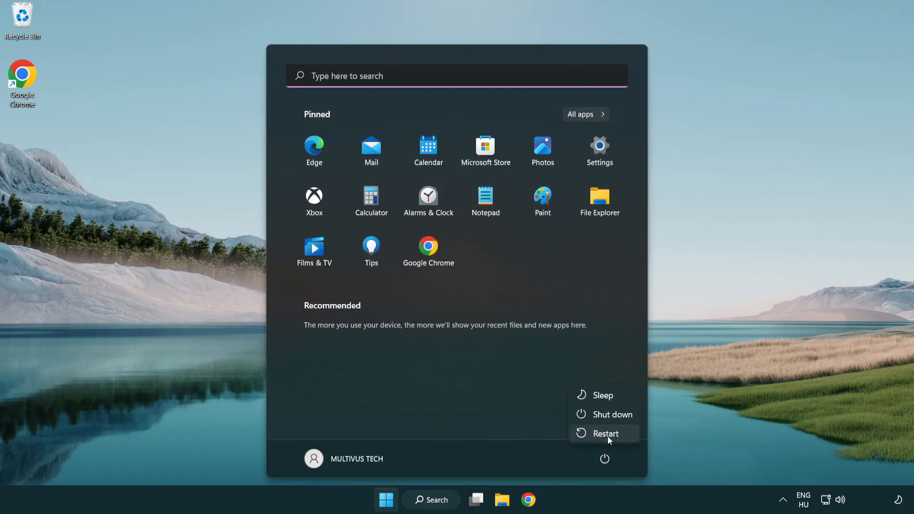